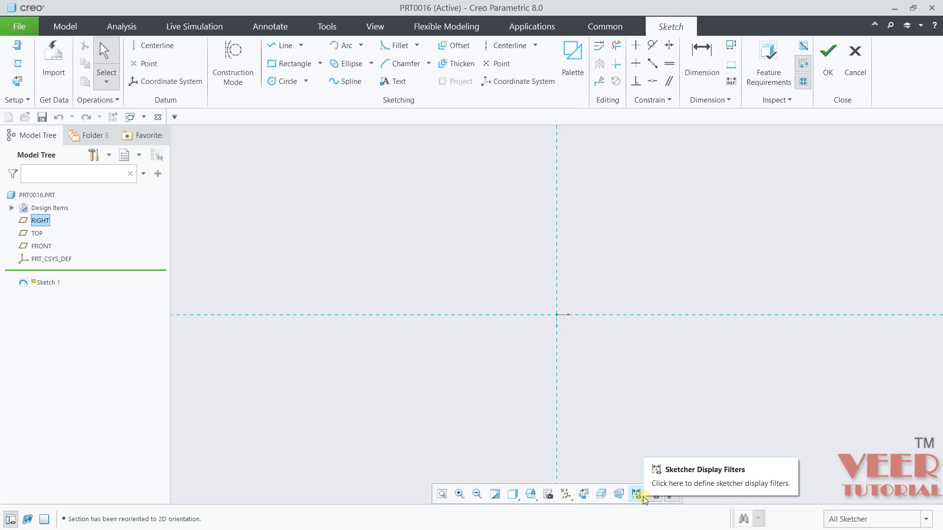
Turn on the display of dimensions in the sketcher display filters
click(644, 496)
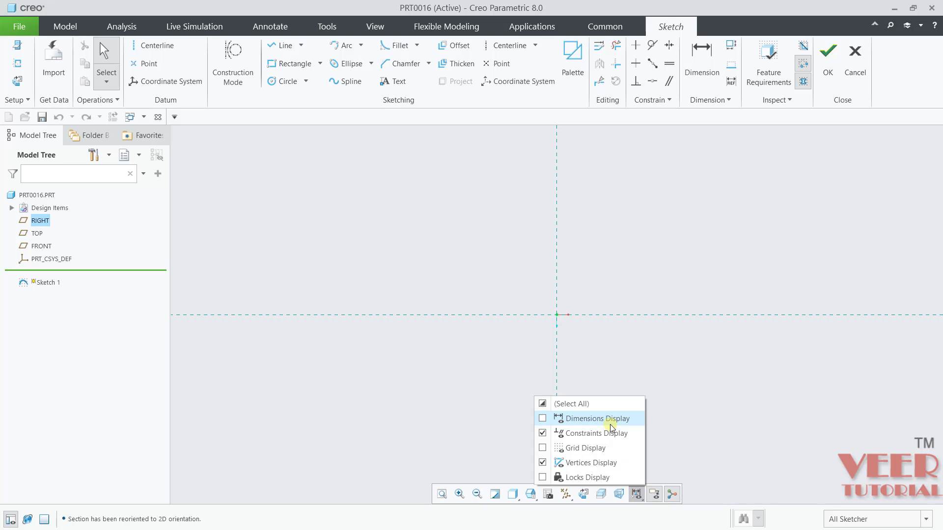
click(542, 418)
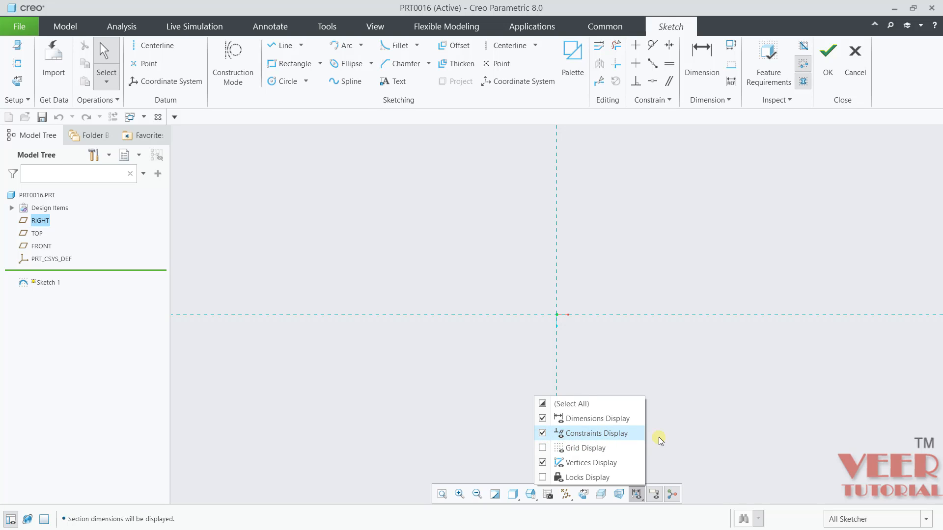
click(714, 442)
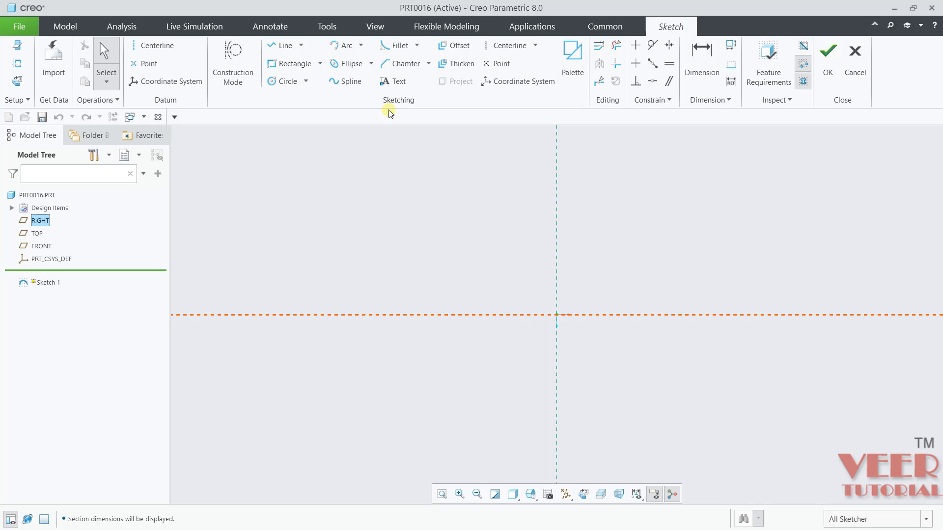
Sketch a corner rectangle about 404 wide and 323 high, just left of the vertical reference and crossing the horizontal one
click(324, 65)
click(274, 80)
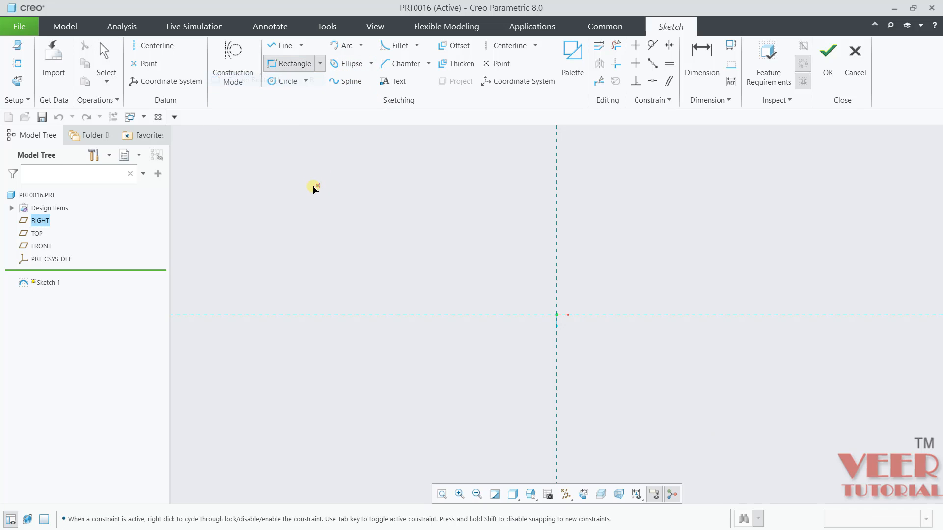
click(302, 187)
click(542, 379)
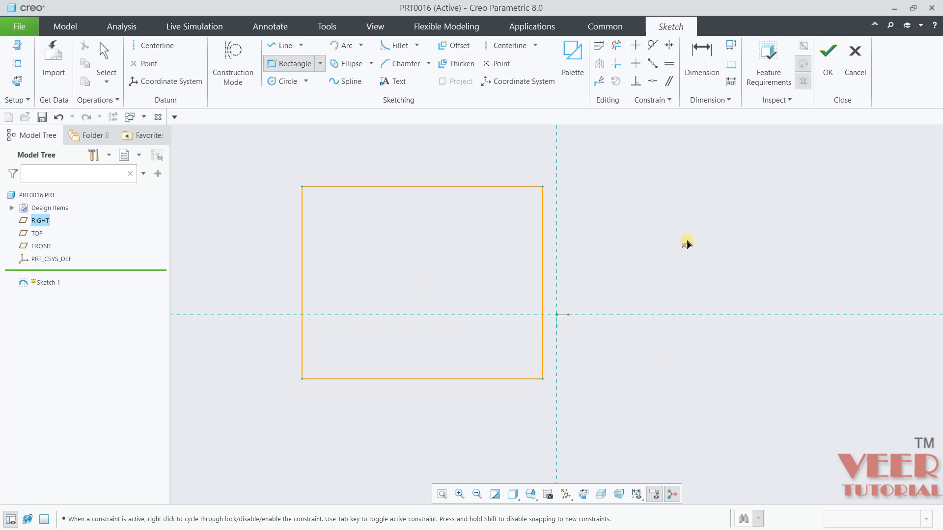
middle_click(688, 243)
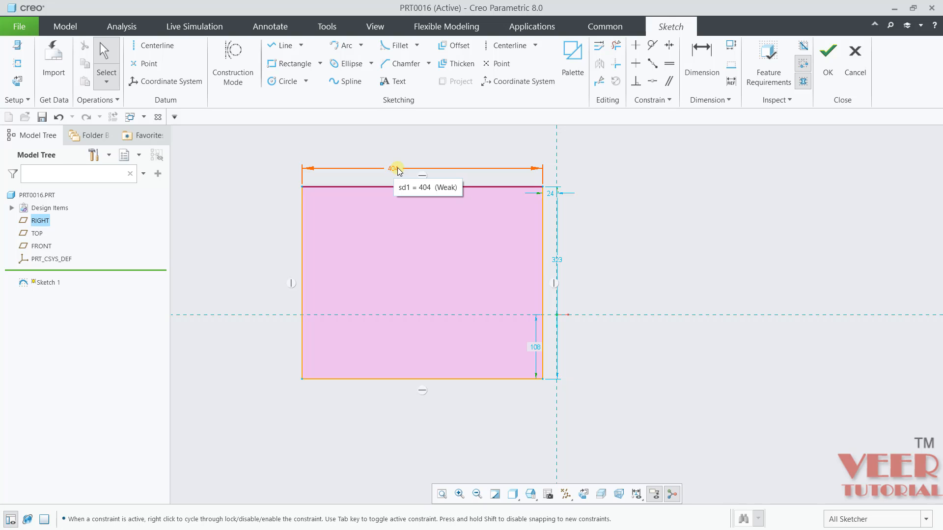
Stretch the rectangle outward by its upper-left corner to about 449 wide and 364 high
scroll(561, 260, down, 2)
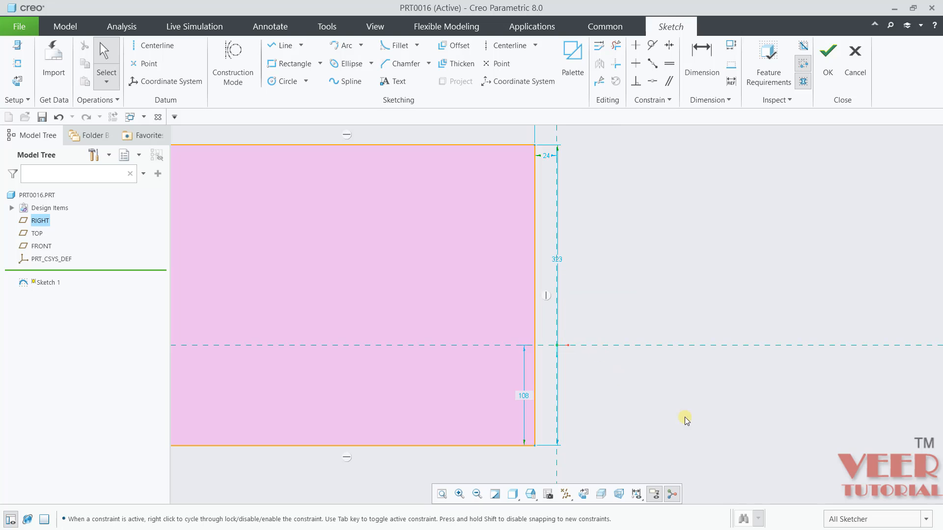
scroll(541, 369, up, 2)
scroll(573, 355, down, 2)
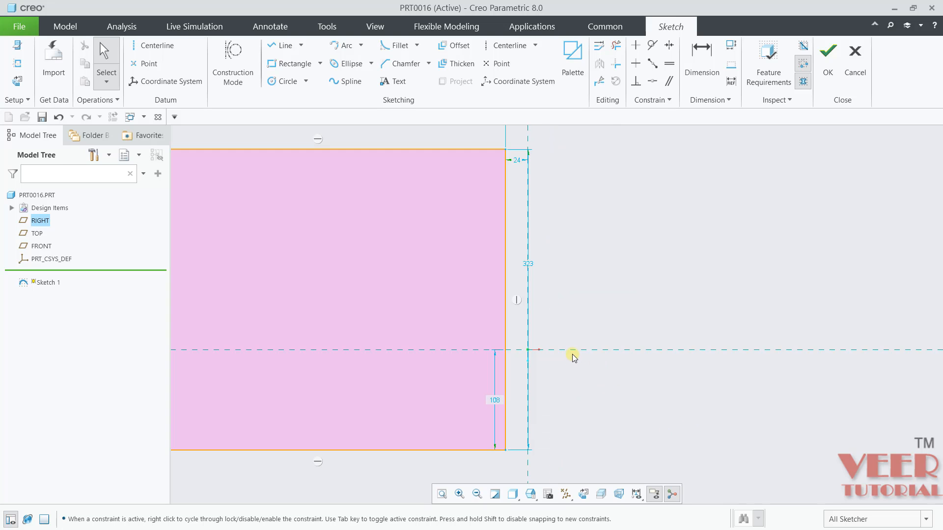
scroll(545, 373, up, 2)
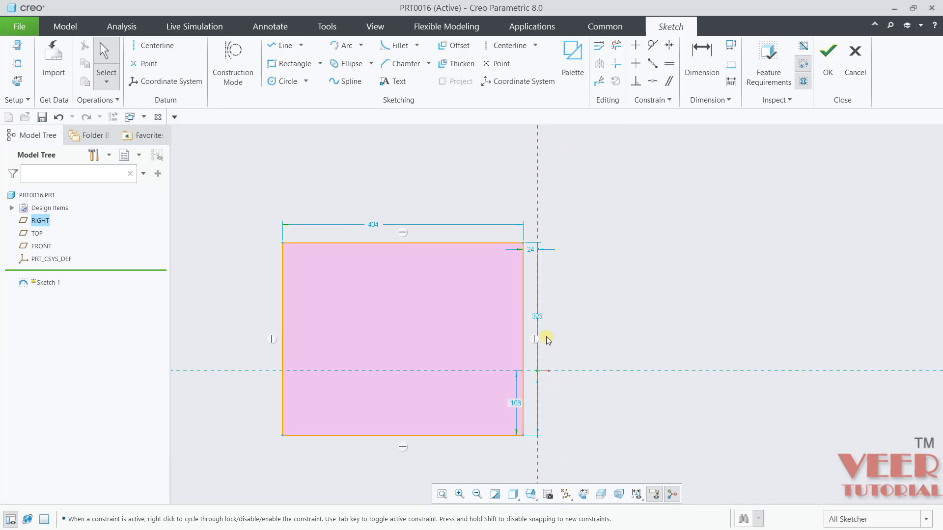
scroll(540, 232, down, 4)
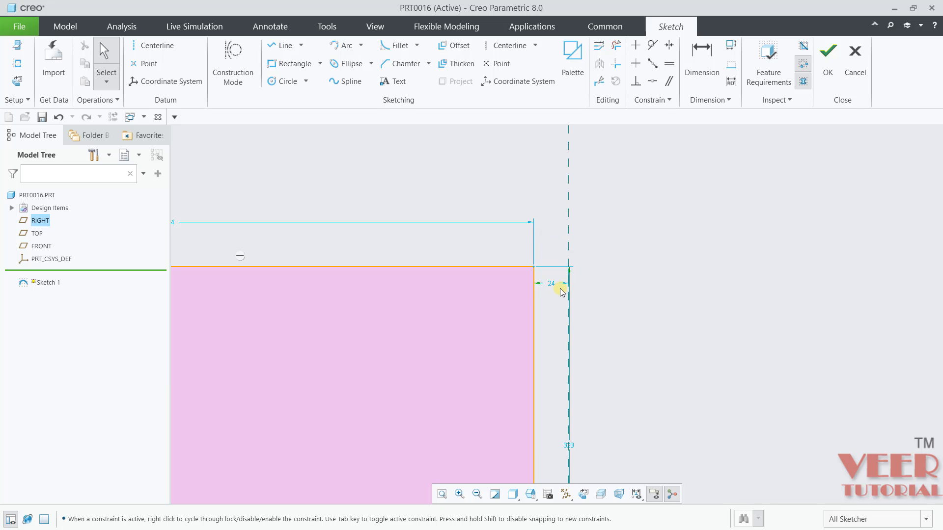
scroll(559, 289, up, 3)
scroll(439, 287, down, 2)
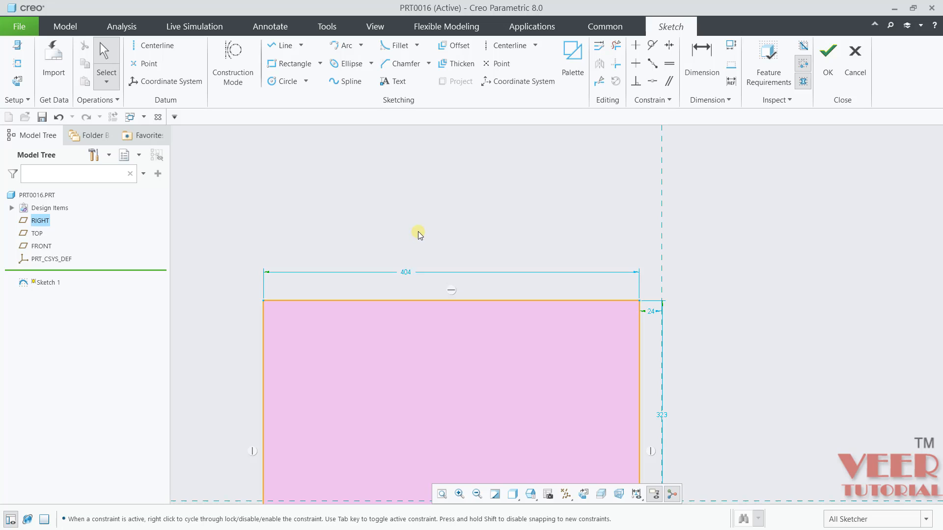
scroll(419, 230, up, 3)
scroll(358, 286, down, 3)
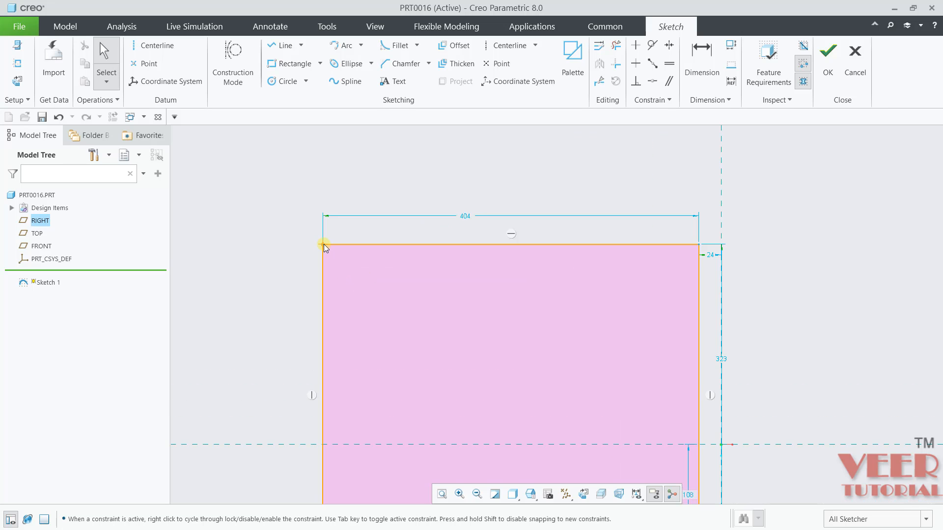
mouse_move(323, 244)
mouse_down()
mouse_move(438, 266)
mouse_move(556, 256)
mouse_move(597, 278)
mouse_move(433, 272)
mouse_move(332, 182)
mouse_move(264, 210)
mouse_move(263, 231)
mouse_move(281, 205)
mouse_up()
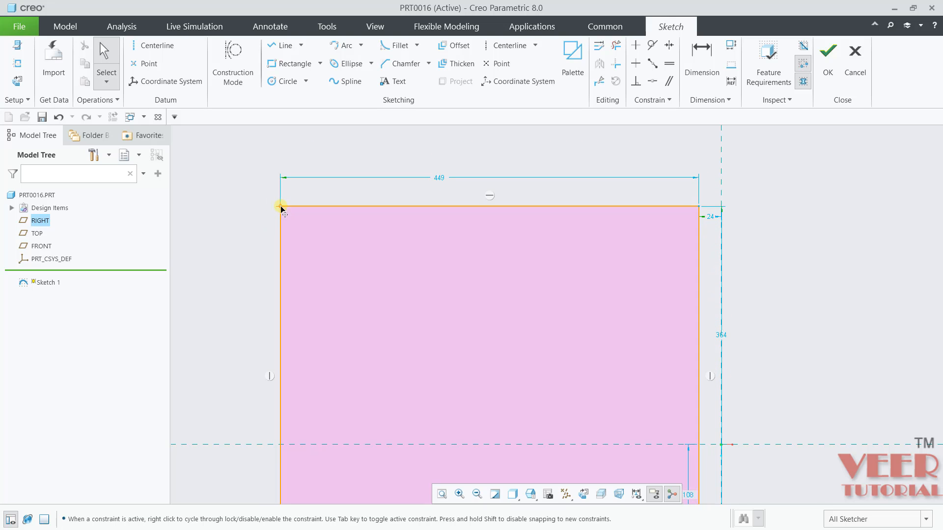
Stretch the rectangle outward by its lower-left corner to about 737 wide and 400 high
scroll(280, 205, down, 4)
scroll(312, 271, up, 2)
scroll(613, 422, down, 2)
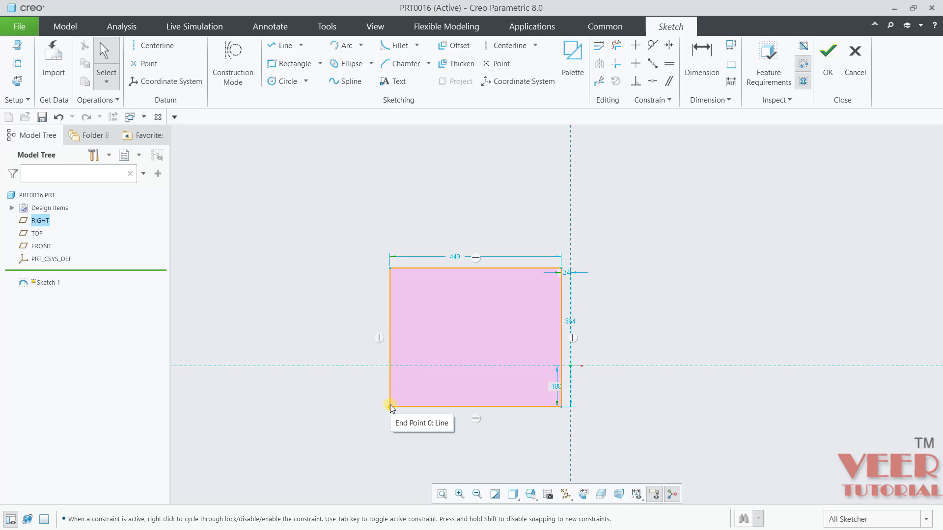
drag(390, 404, 280, 421)
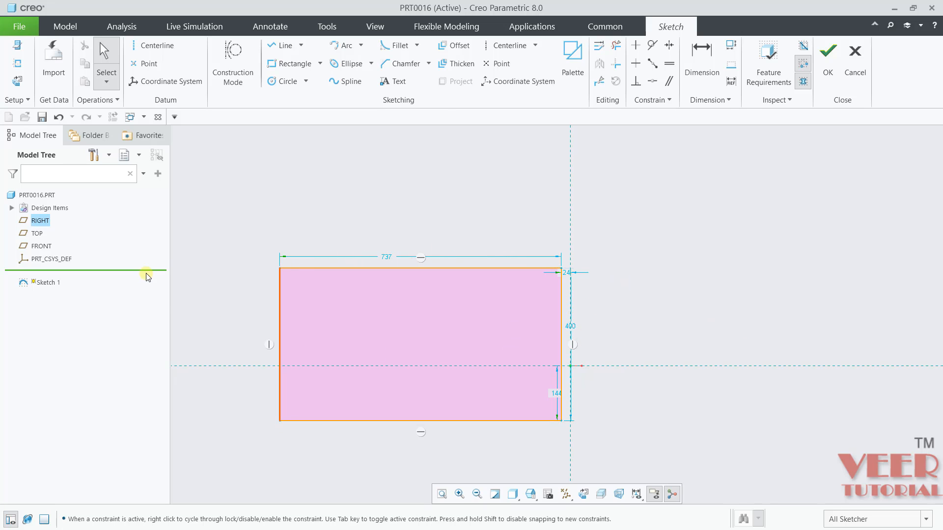
Set the rectangle's width dimension to 500
scroll(206, 290, up, 3)
scroll(274, 297, down, 2)
scroll(458, 252, up, 3)
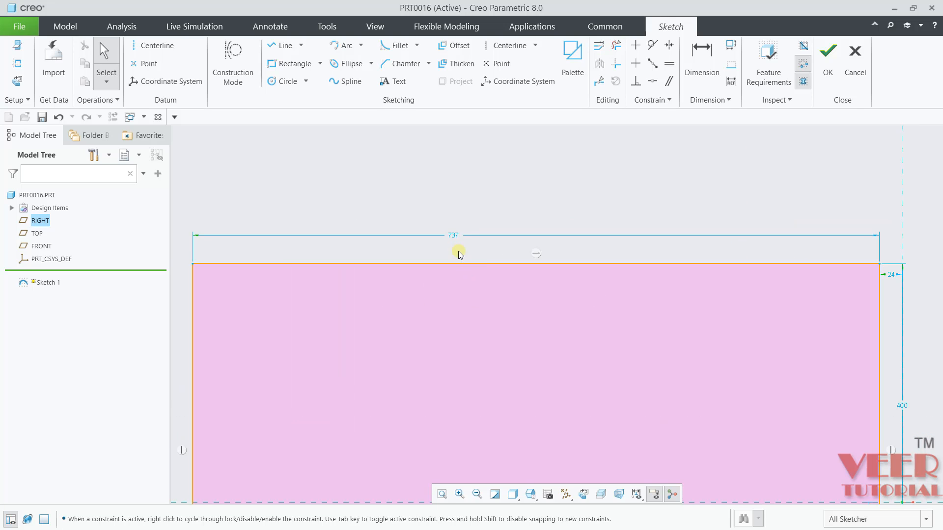
double_click(454, 235)
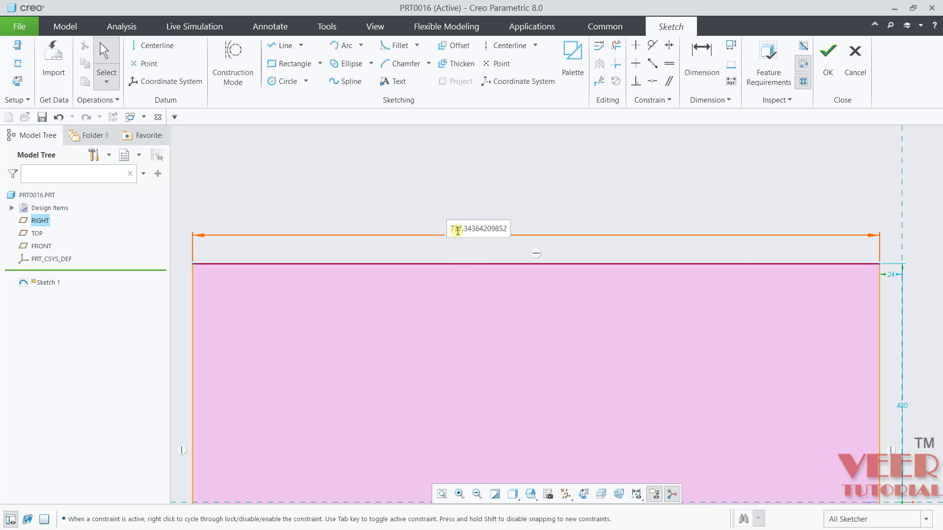
click(452, 232)
drag(454, 233, 537, 240)
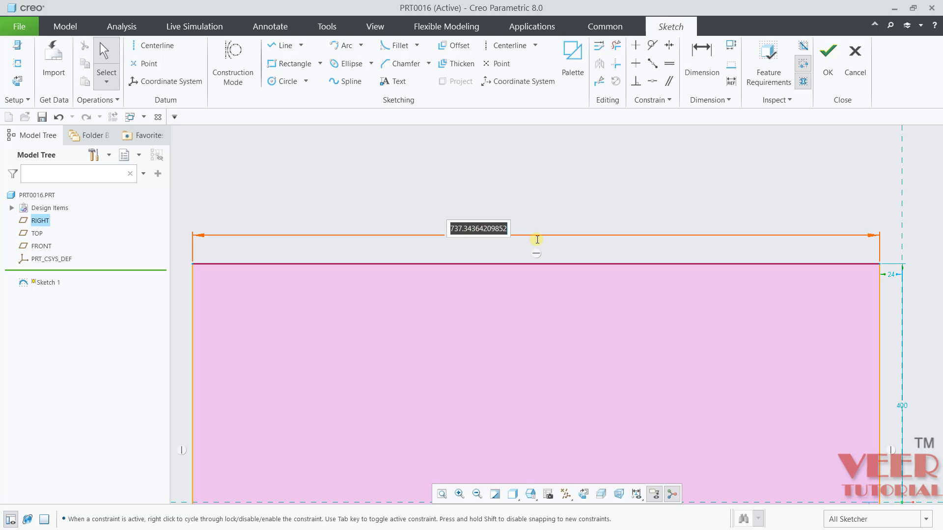
text(500)
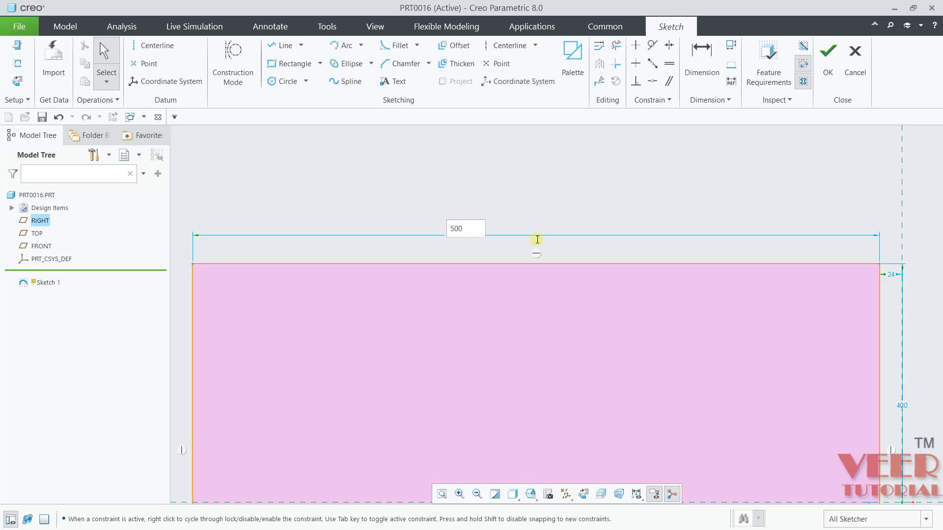
key(Return)
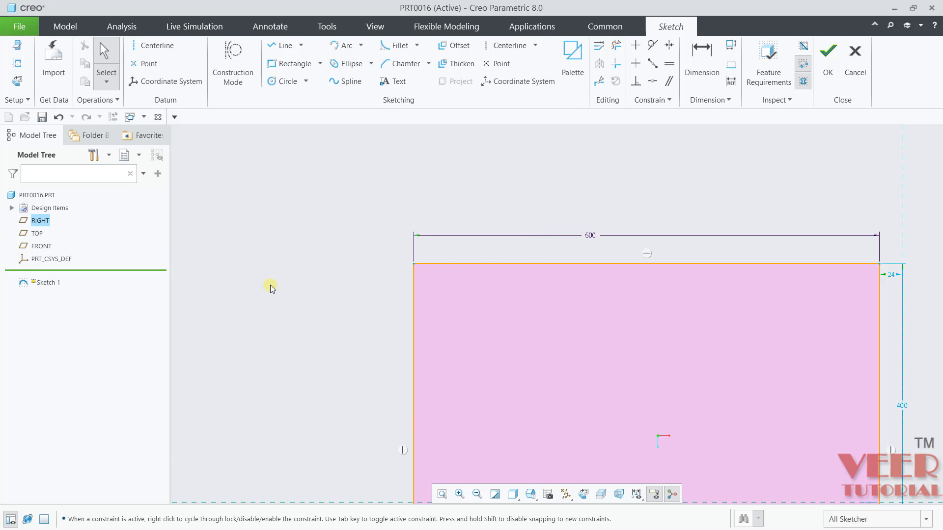
Try to stretch the rectangle by its upper-left corner with the 500 width dimension in place, and undo that change
scroll(273, 282, down, 3)
scroll(403, 238, up, 2)
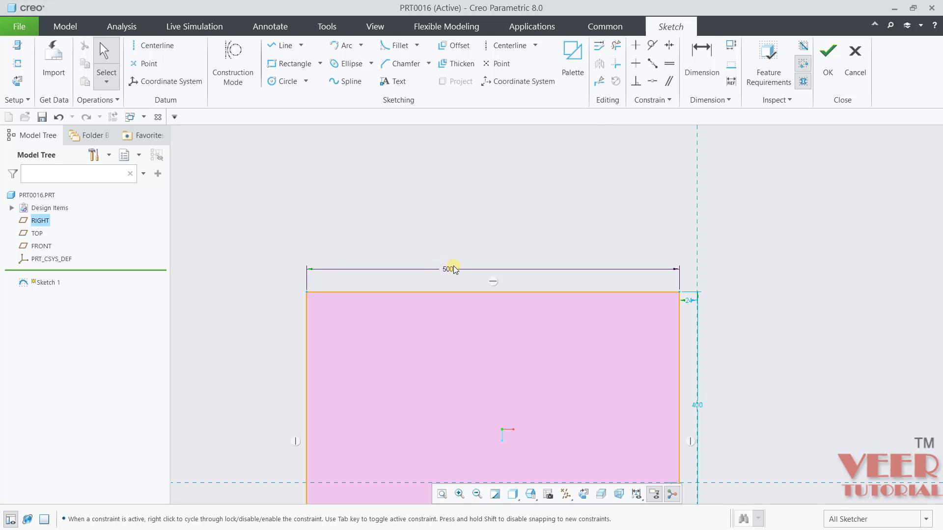
click(453, 271)
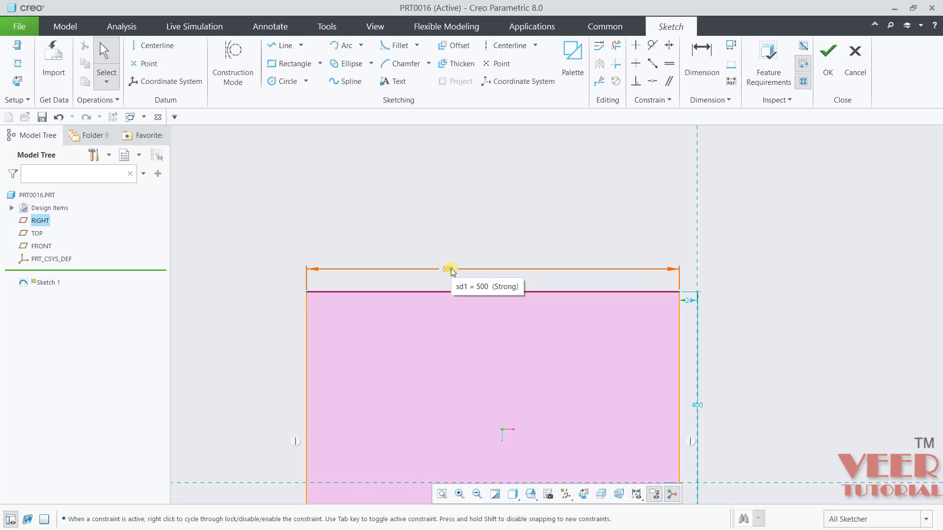
click(480, 217)
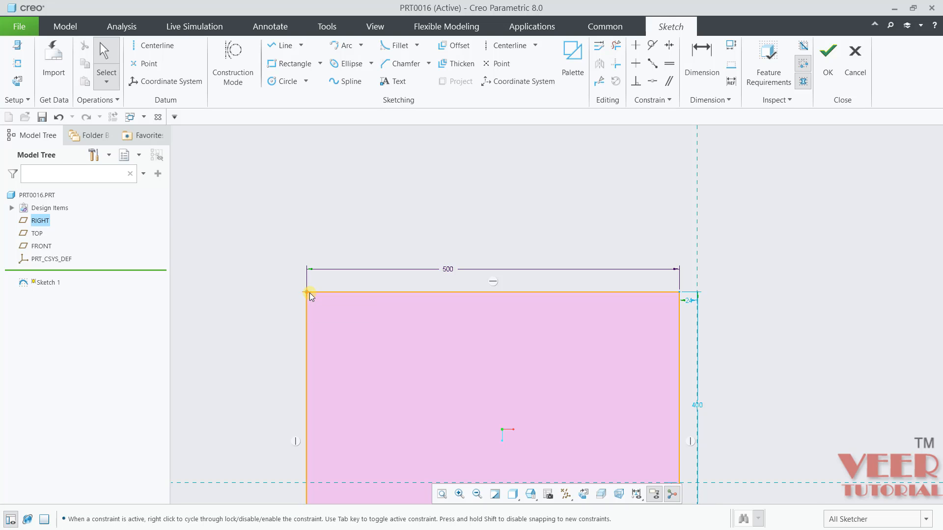
drag(310, 296, 287, 281)
scroll(306, 200, up, 3)
key(ctrl+z)
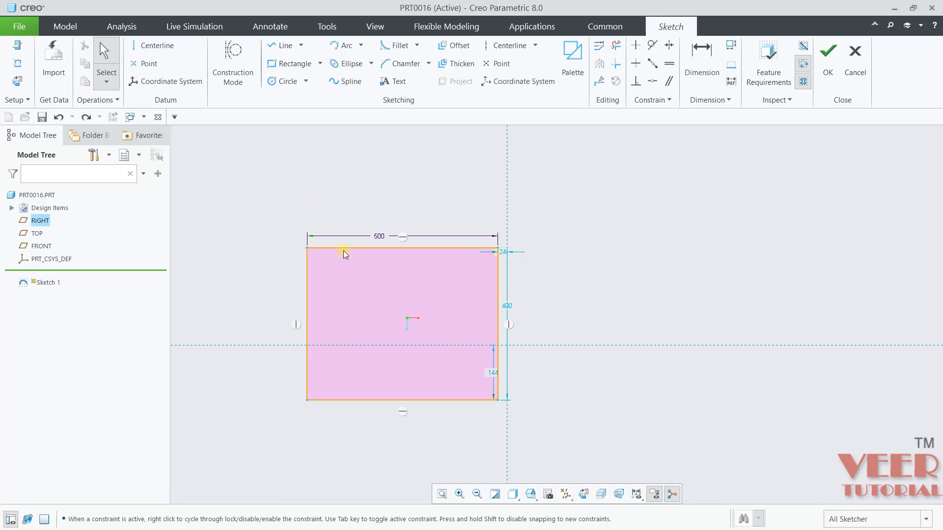
Set the rectangle's height dimension to 400
scroll(387, 319, down, 2)
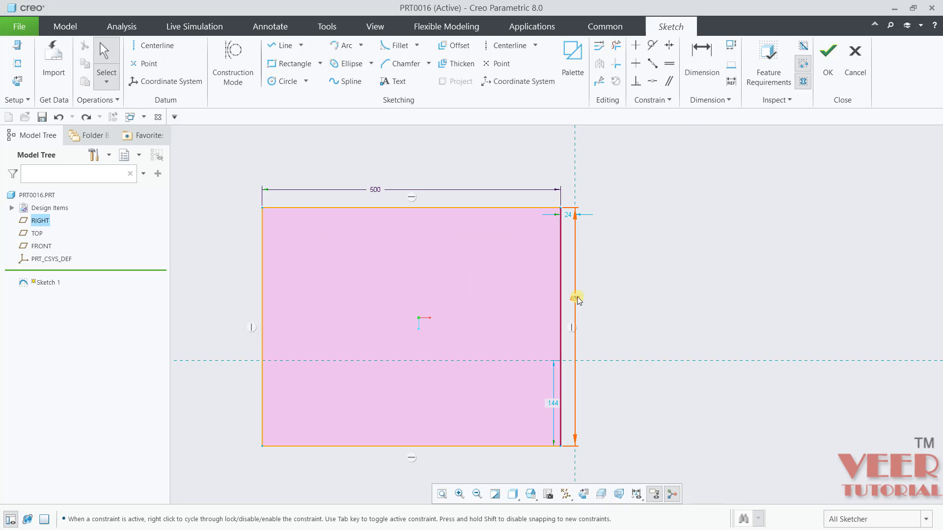
double_click(577, 299)
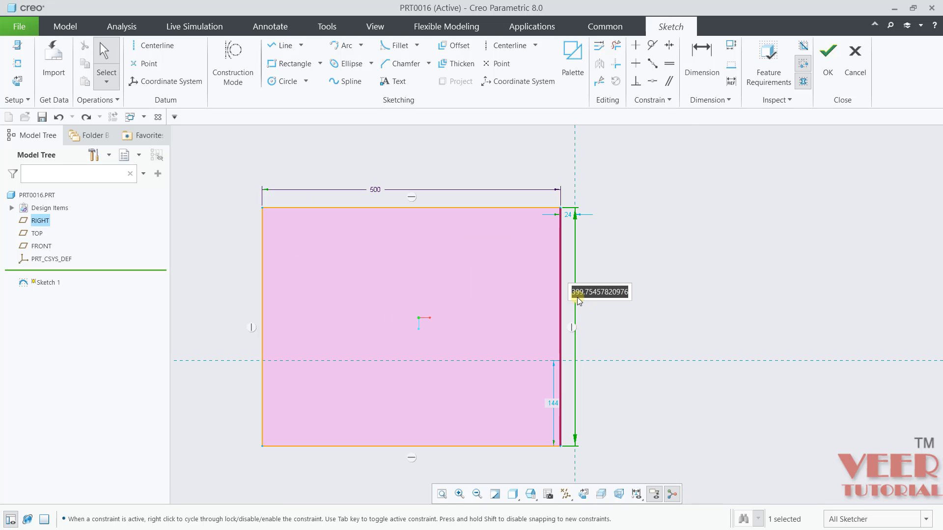
text(400)
key(Return)
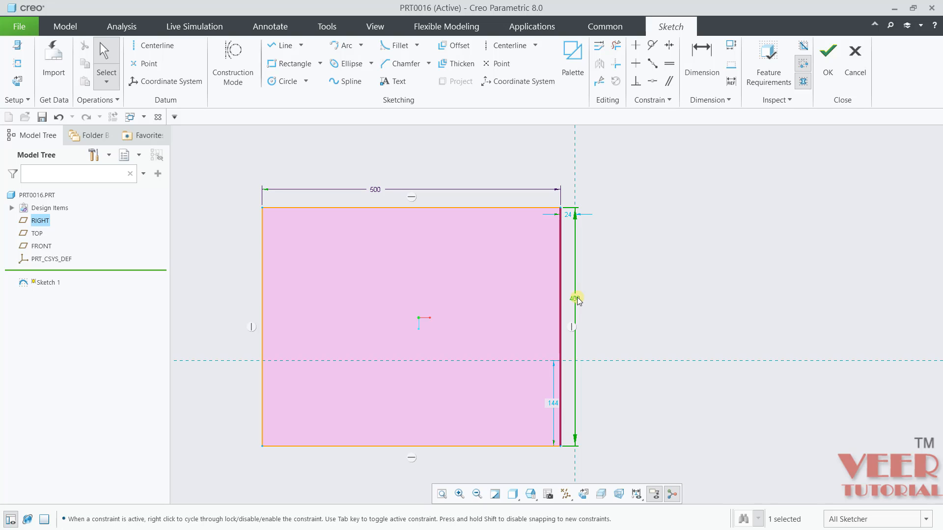
click(658, 277)
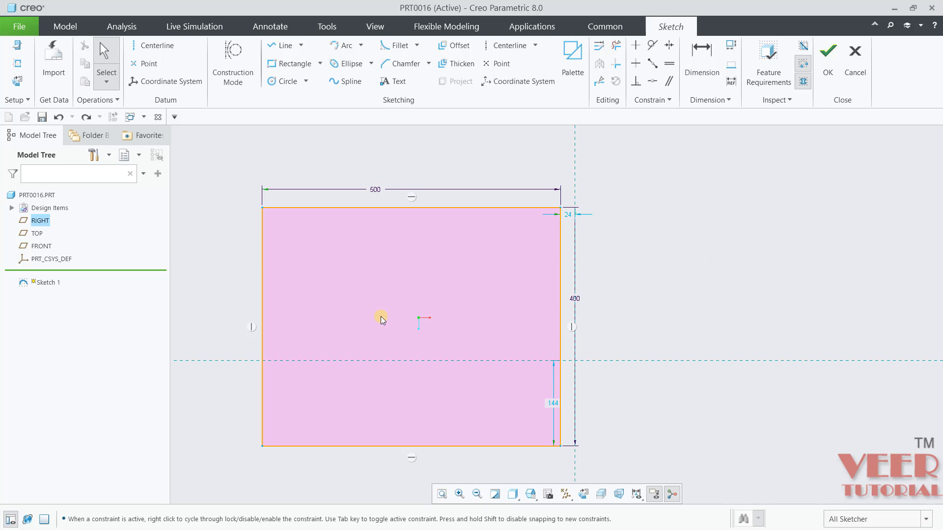
Remove all four sides of the rectangle with the Delete Segment tool
scroll(381, 316, up, 3)
scroll(273, 311, down, 2)
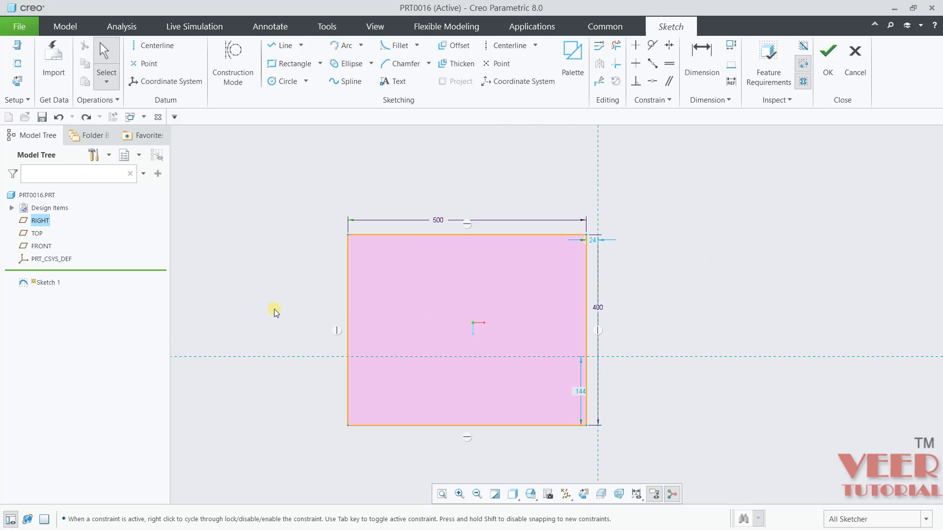
click(616, 45)
mouse_move(529, 192)
mouse_down()
mouse_move(432, 473)
mouse_move(518, 265)
mouse_move(572, 285)
mouse_move(584, 415)
mouse_up()
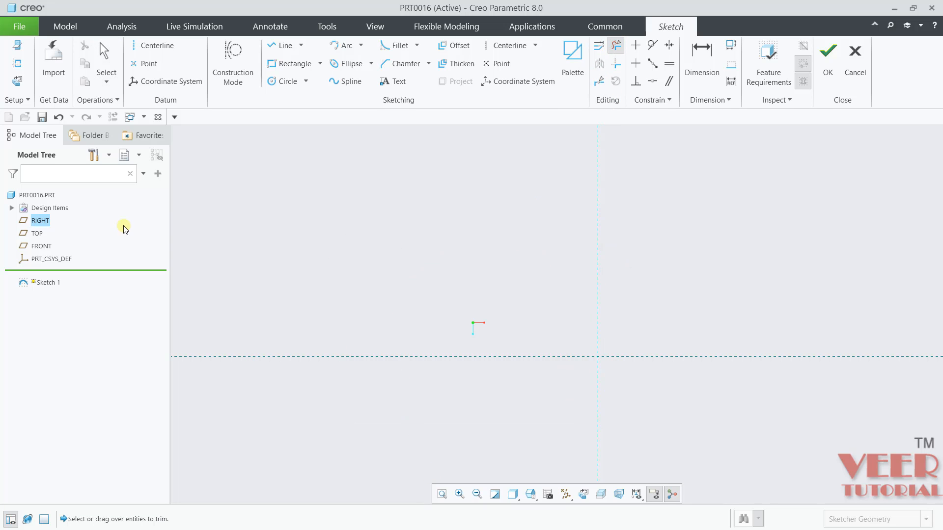
middle_click(202, 196)
Sketch a new corner rectangle in the empty area right of the vertical reference and above the horizontal one
scroll(310, 286, up, 3)
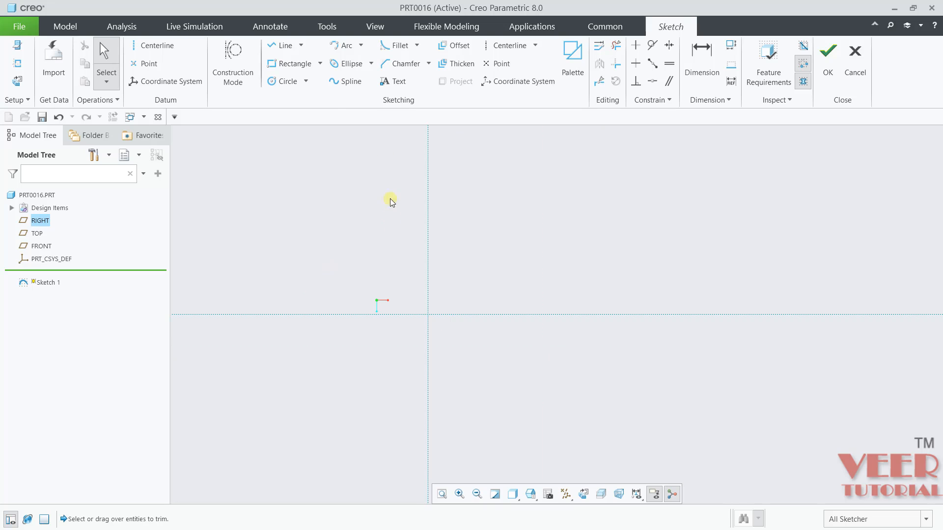
click(320, 65)
click(284, 80)
scroll(459, 367, up, 3)
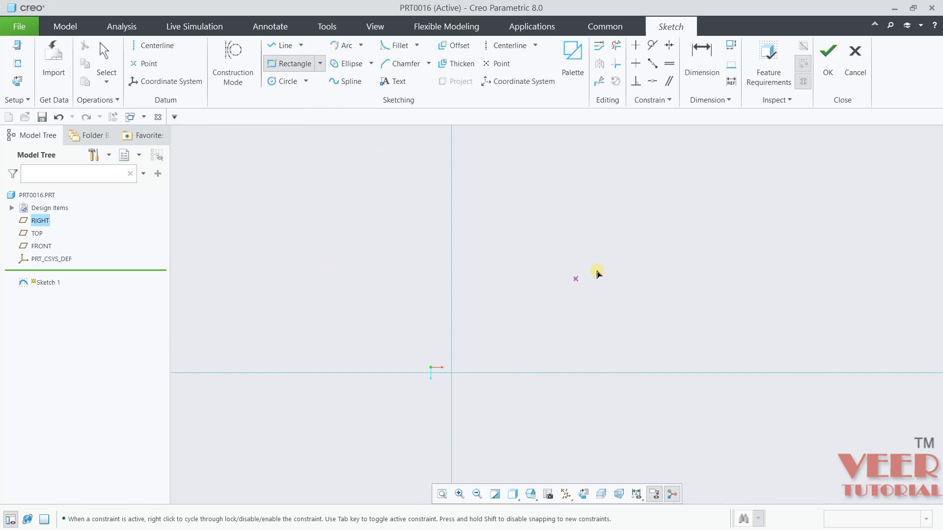
scroll(569, 283, down, 3)
scroll(339, 306, up, 3)
scroll(465, 295, down, 3)
click(376, 246)
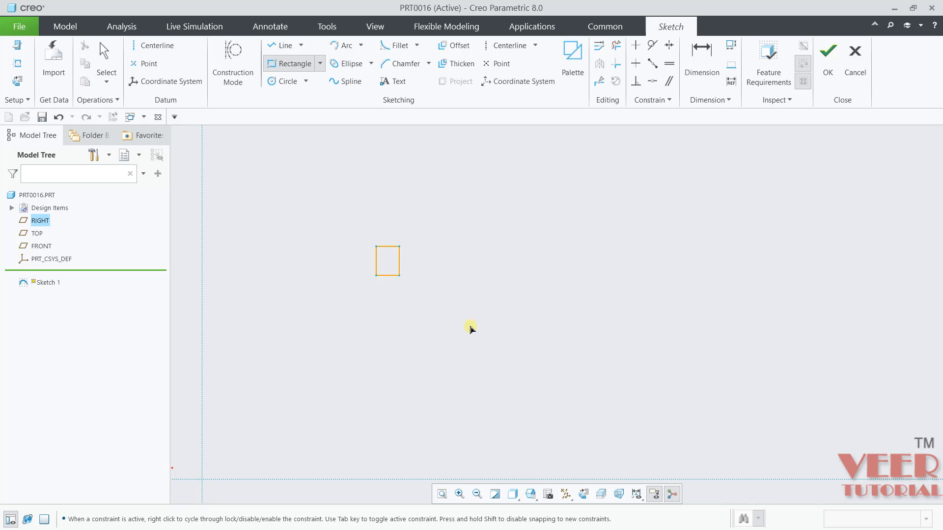
click(654, 438)
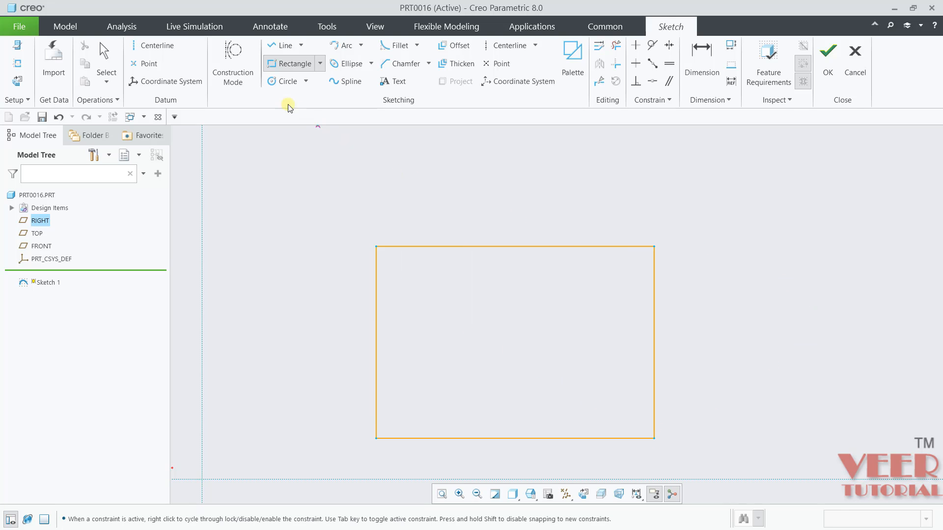
Sketch a circle about 663 in diameter, centred on the rectangle's right side
click(283, 81)
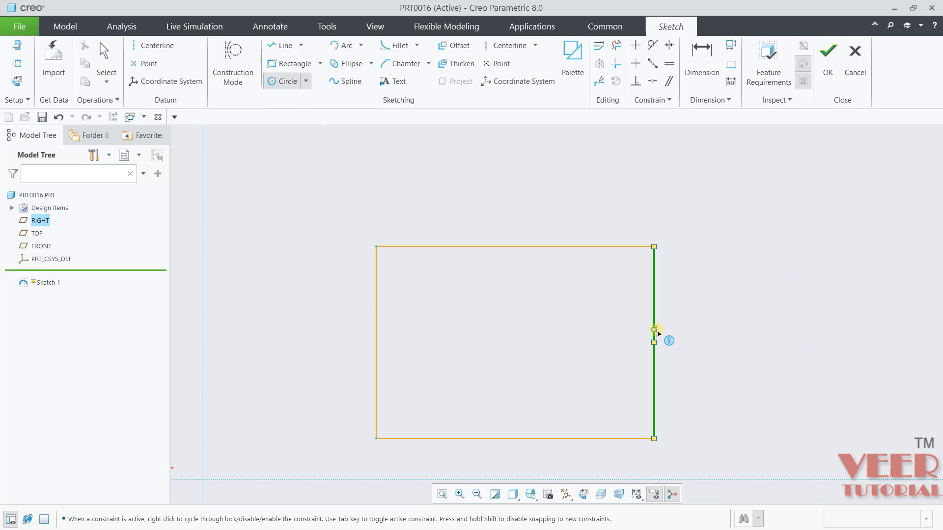
click(654, 329)
click(703, 303)
middle_click(760, 279)
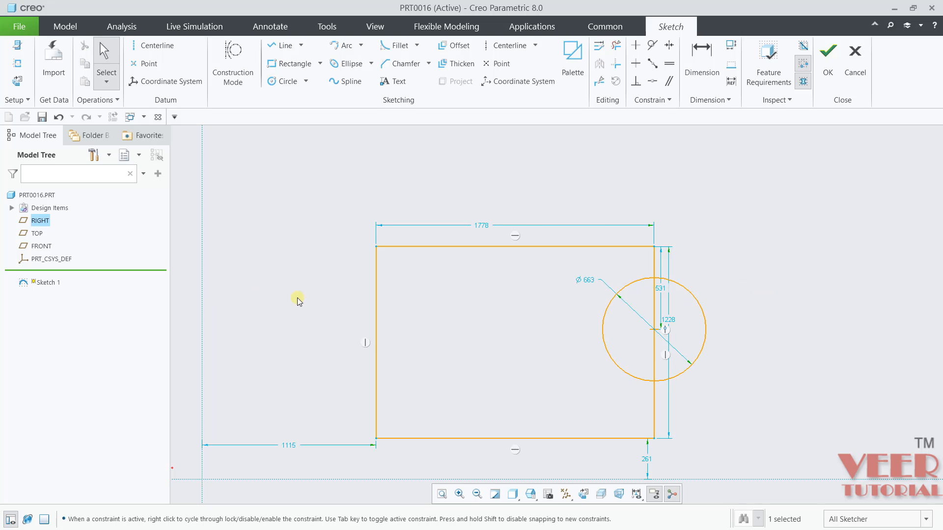
Set the rectangle's width dimension to 1000
scroll(333, 311, up, 2)
scroll(364, 368, down, 4)
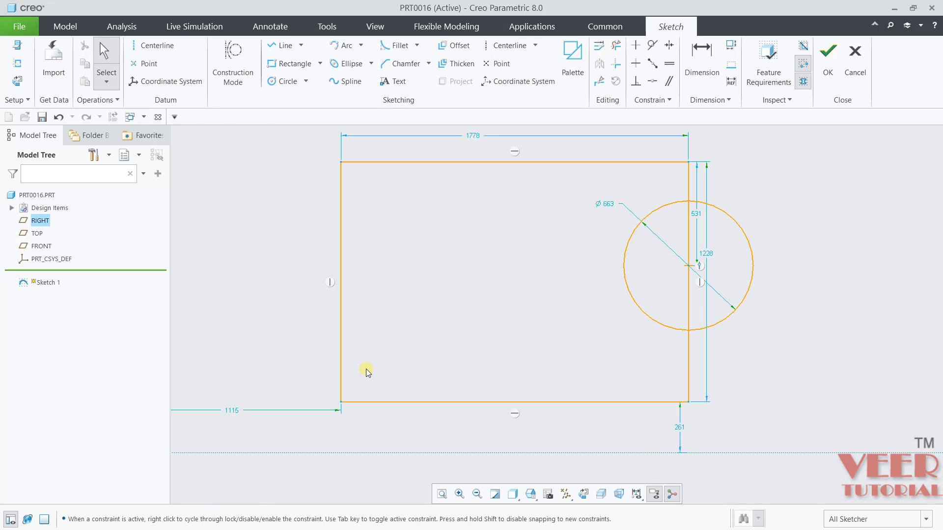
scroll(527, 361, up, 2)
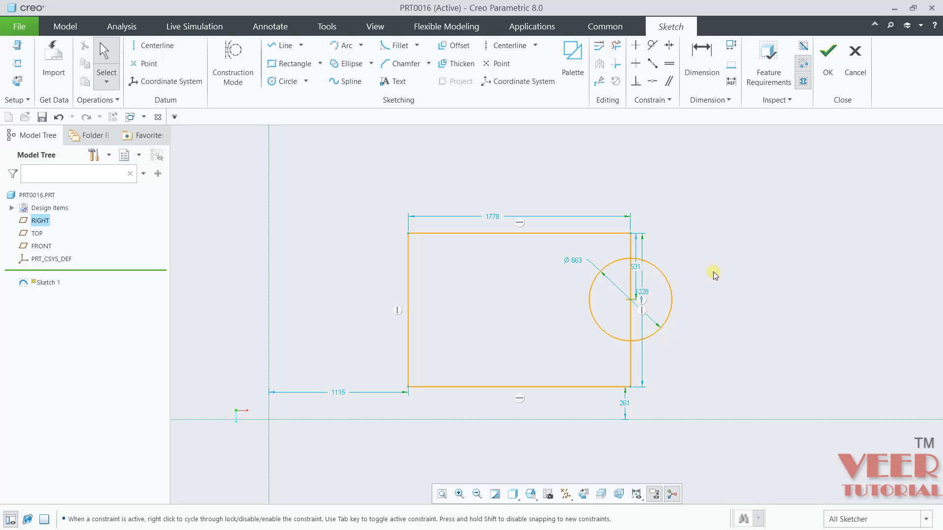
double_click(497, 220)
text(1000)
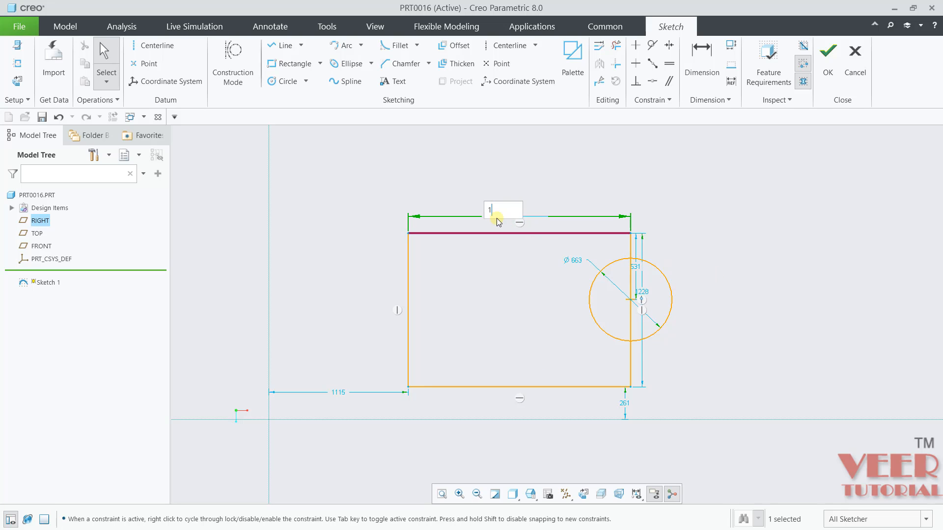
key(Return)
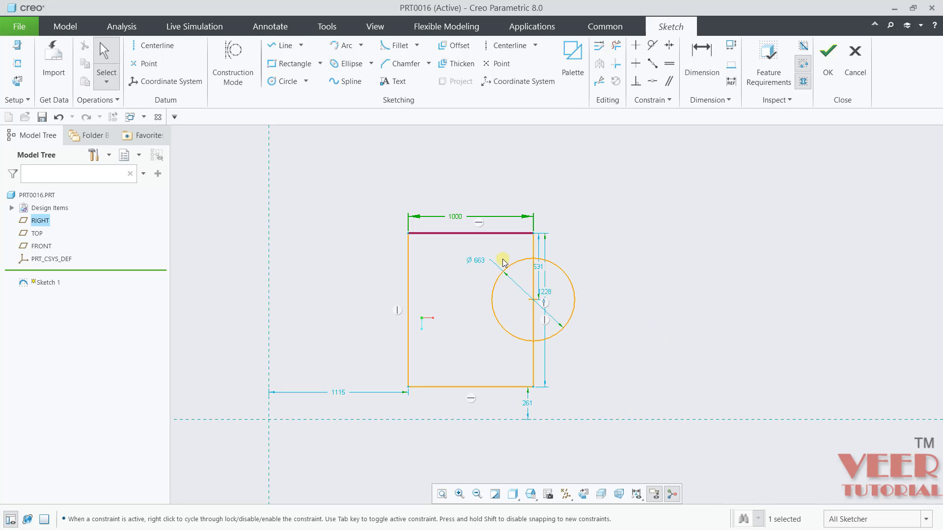
Set the circle's diameter dimension to 100
scroll(512, 286, up, 4)
double_click(577, 296)
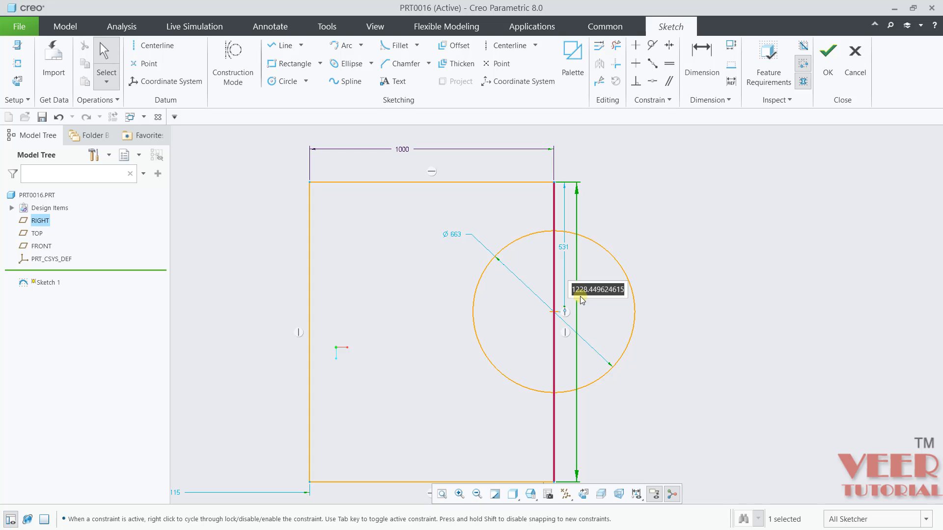
key(Return)
double_click(452, 235)
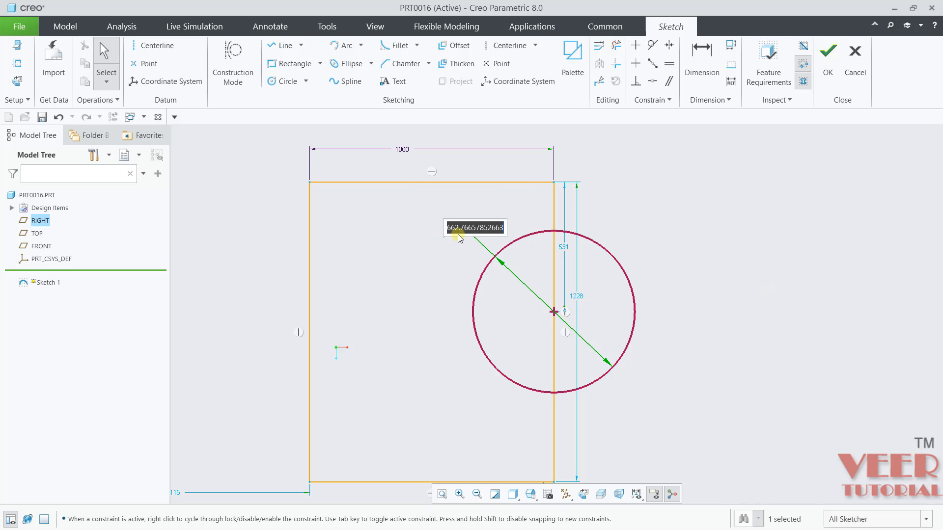
text(100)
key(Return)
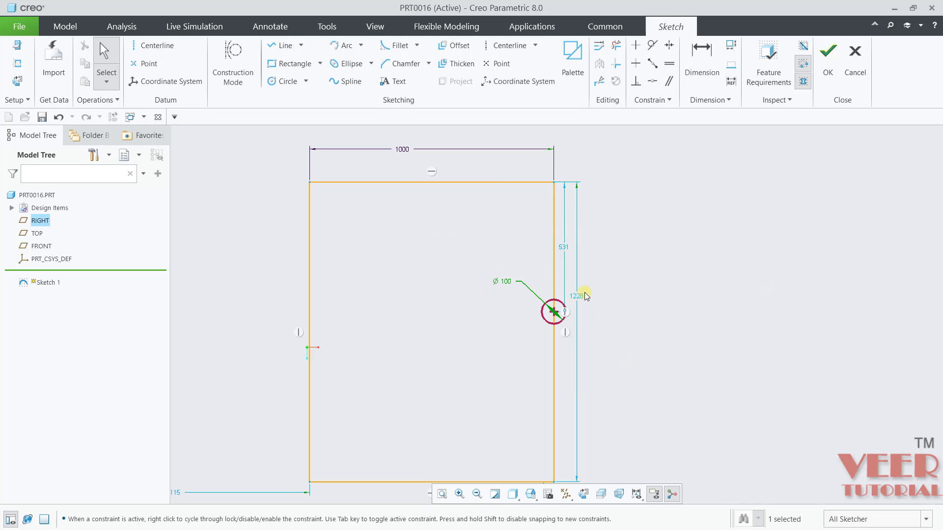
Set the rectangle's height dimension to 500
double_click(583, 293)
text(5)
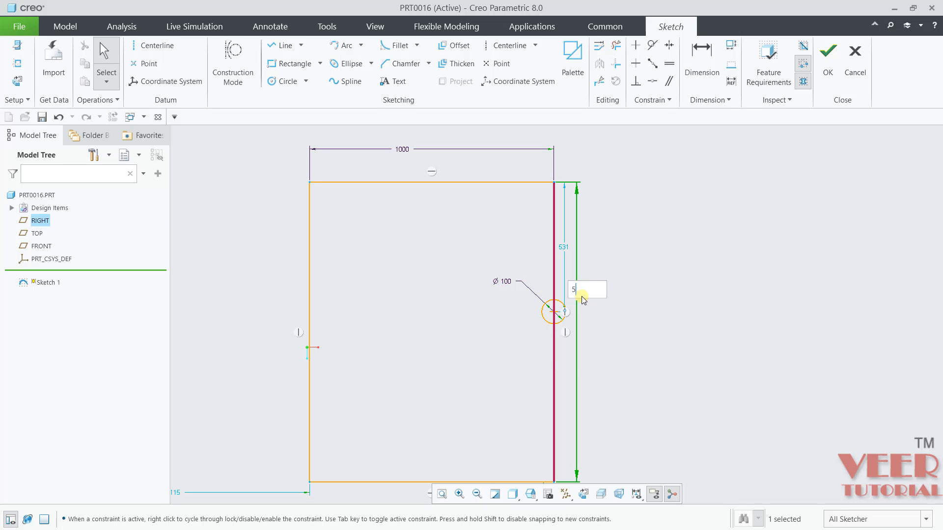
text(00)
key(Return)
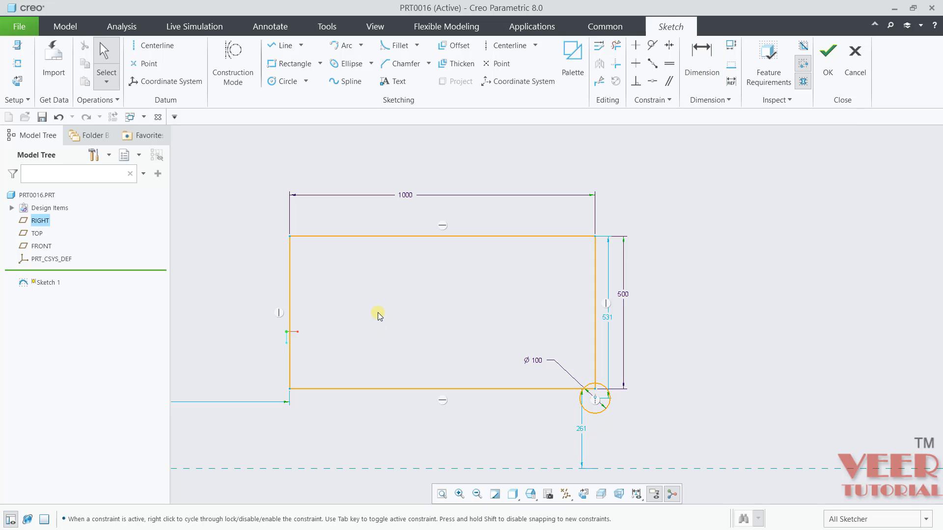
Delete the rectangle's strong height and width dimensions
scroll(378, 315, up, 2)
scroll(428, 311, down, 4)
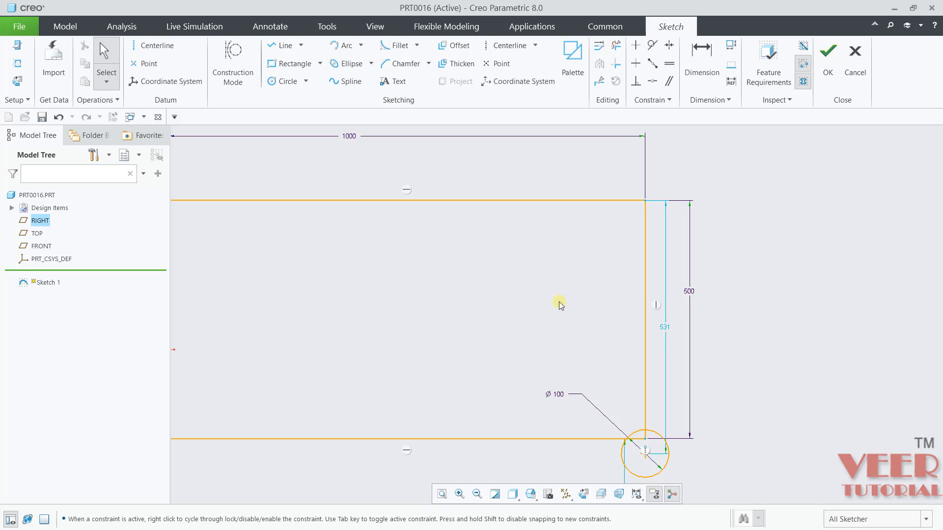
click(691, 292)
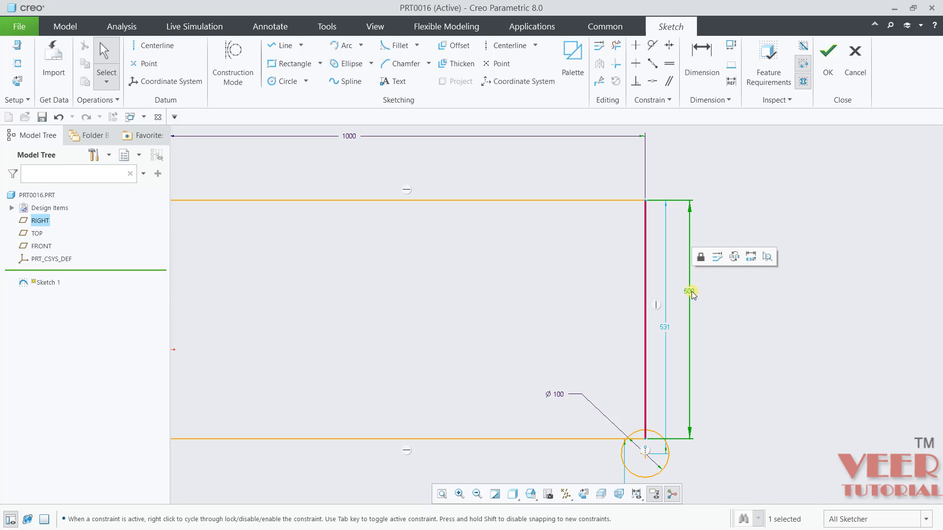
click(596, 257)
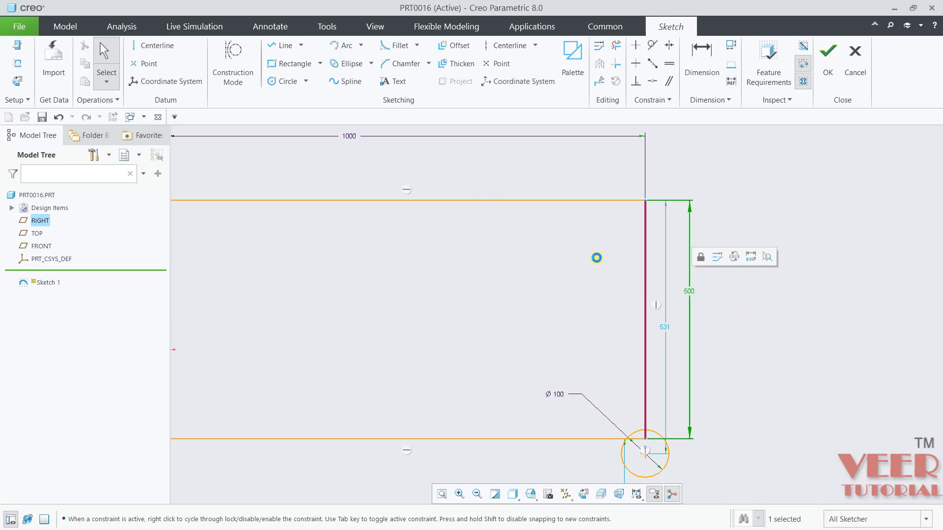
click(348, 138)
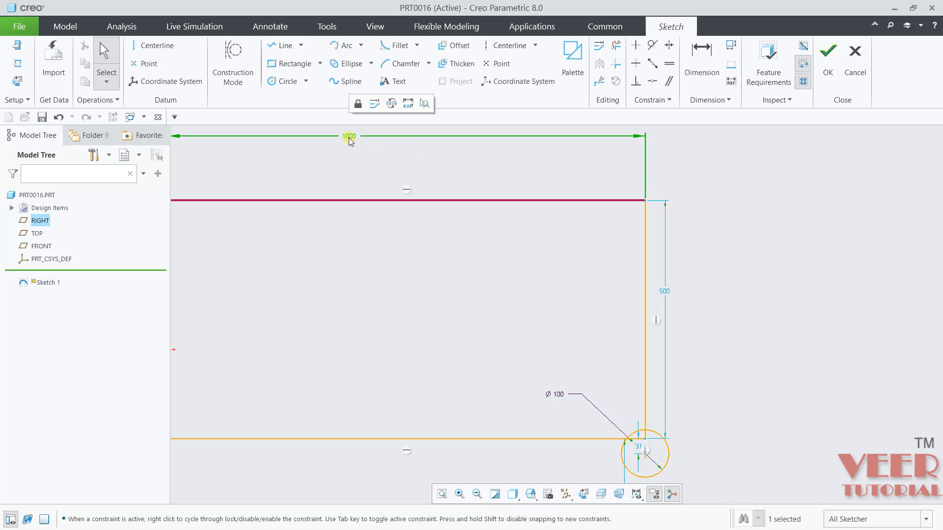
key(Delete)
scroll(543, 214, up, 3)
scroll(437, 183, down, 3)
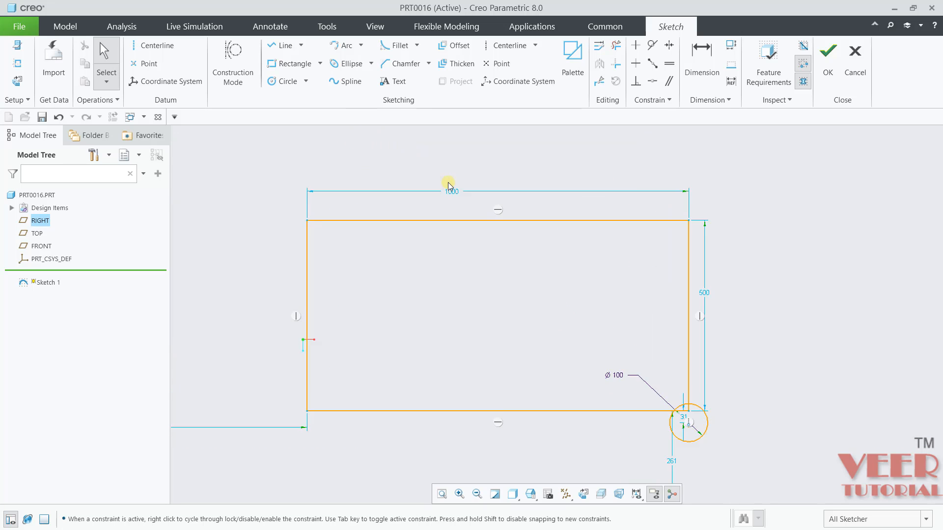
Delete the circle's strong diameter dimension
click(455, 194)
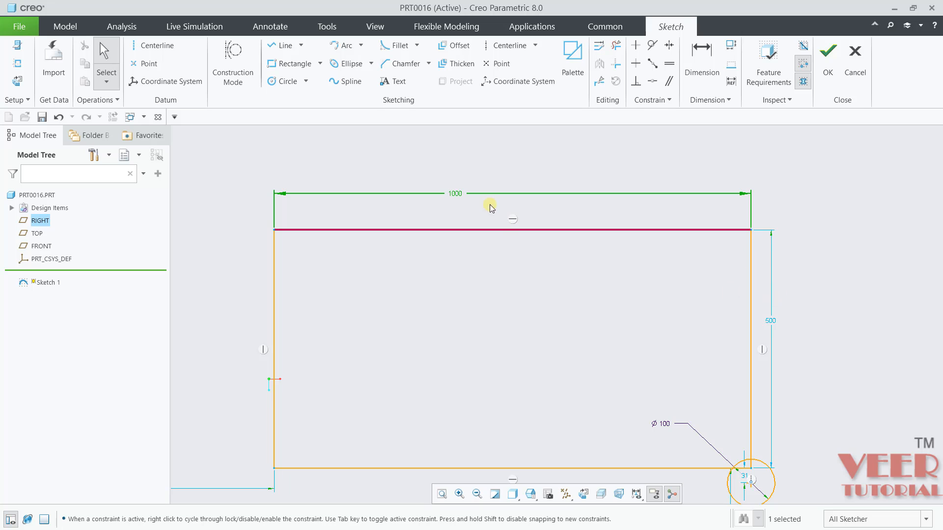
click(723, 436)
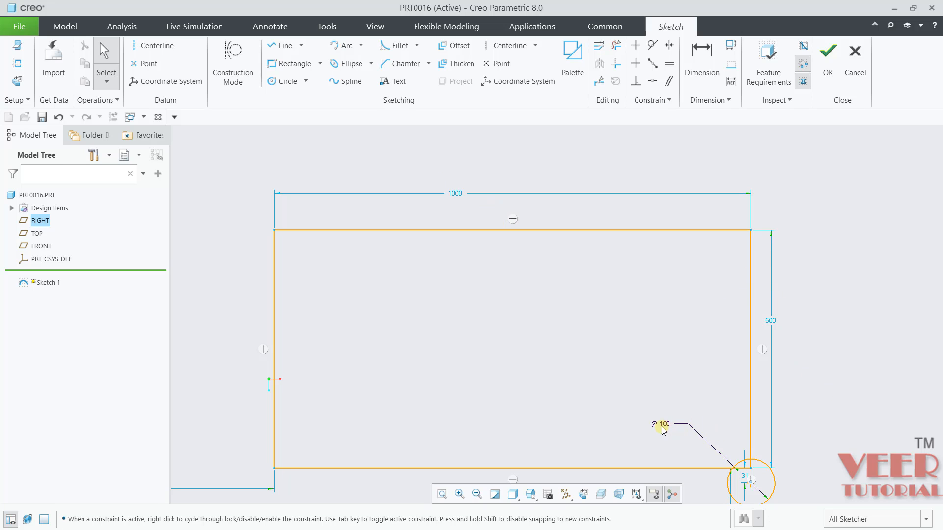
click(662, 425)
key(Delete)
scroll(707, 368, up, 3)
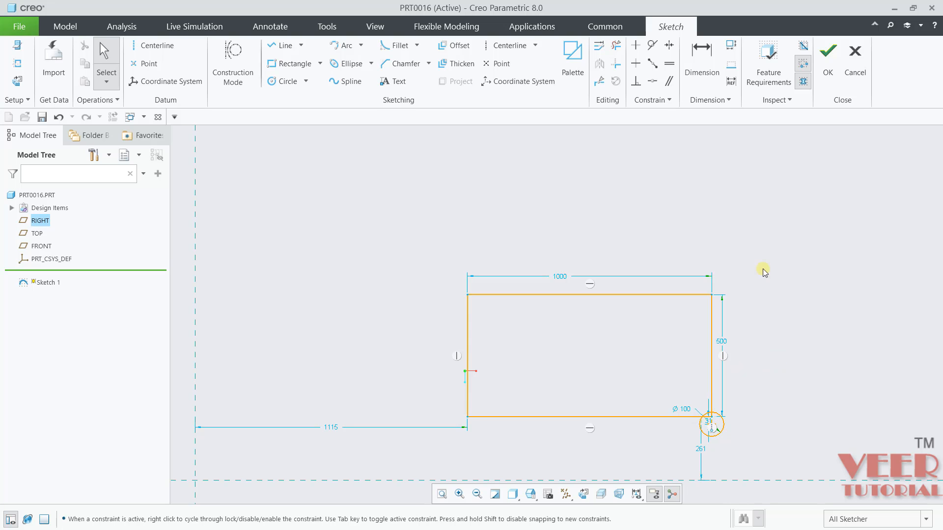
Dimension the rectangle's left side with the Dimension tool, placing the dimension outside the rectangle and accepting 500
click(702, 71)
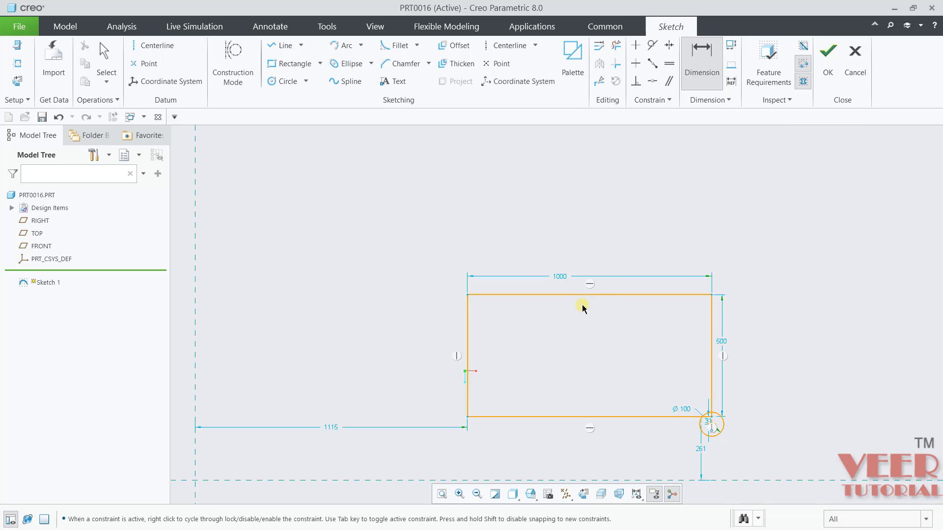
scroll(506, 378, down, 3)
click(435, 320)
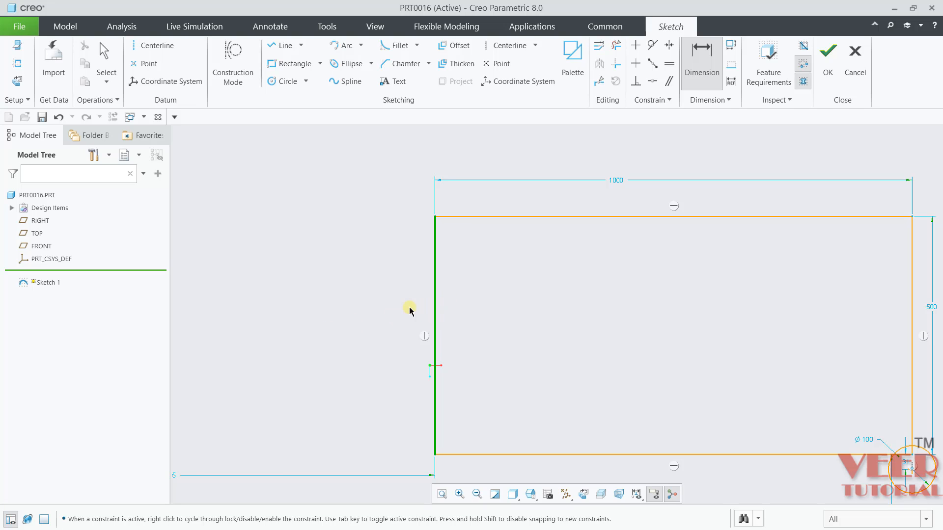
middle_click(301, 313)
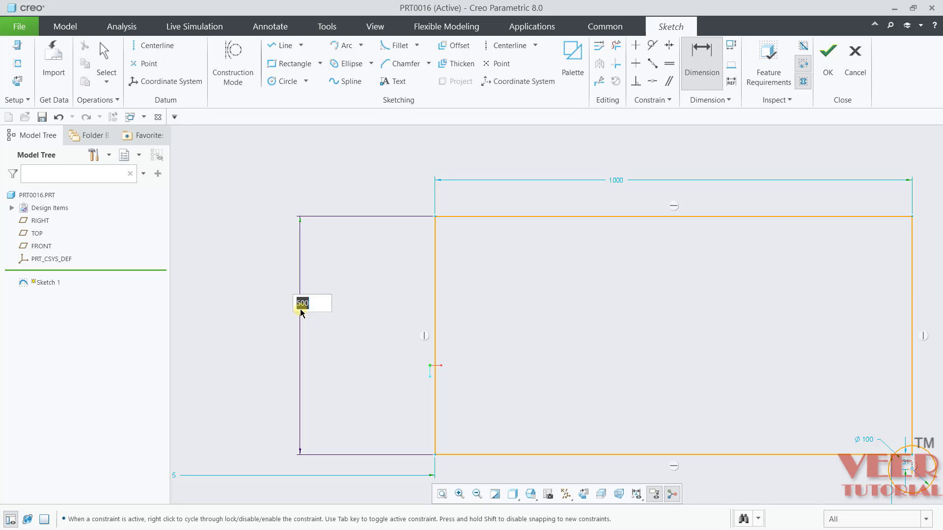
key(Return)
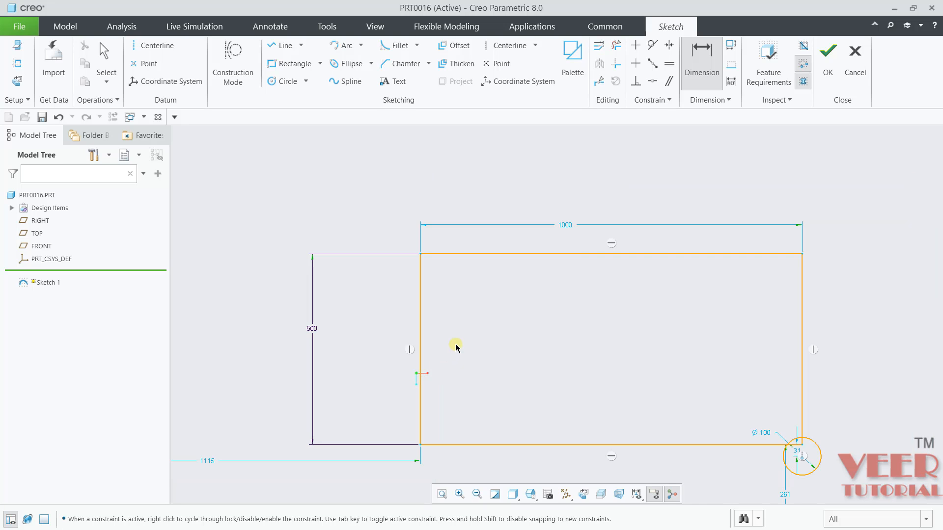
Dimension the rectangle's top side at 1000, placing the dimension above the rectangle
scroll(452, 343, down, 3)
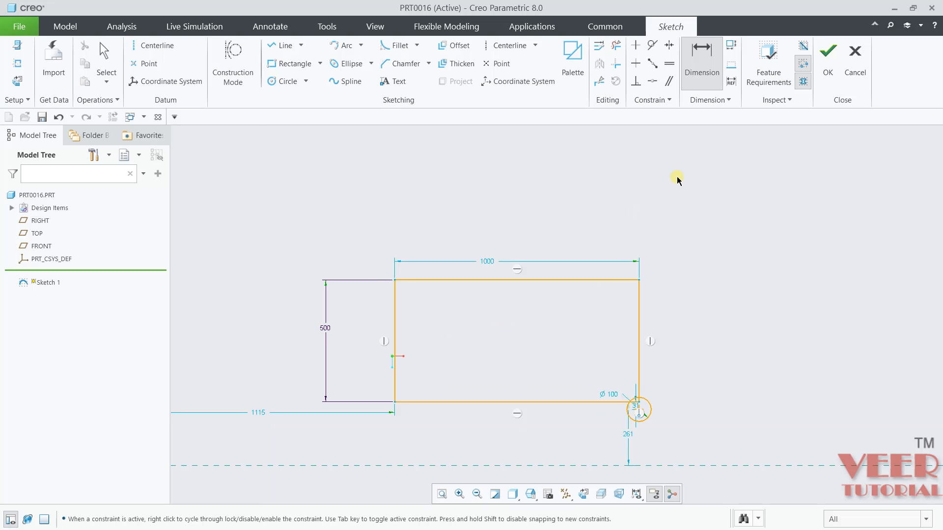
click(547, 280)
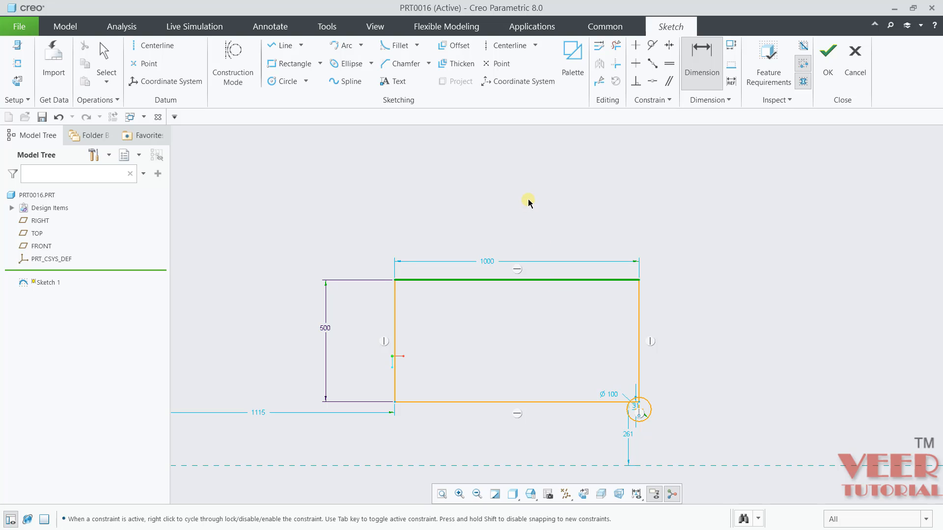
middle_click(529, 202)
text(1000)
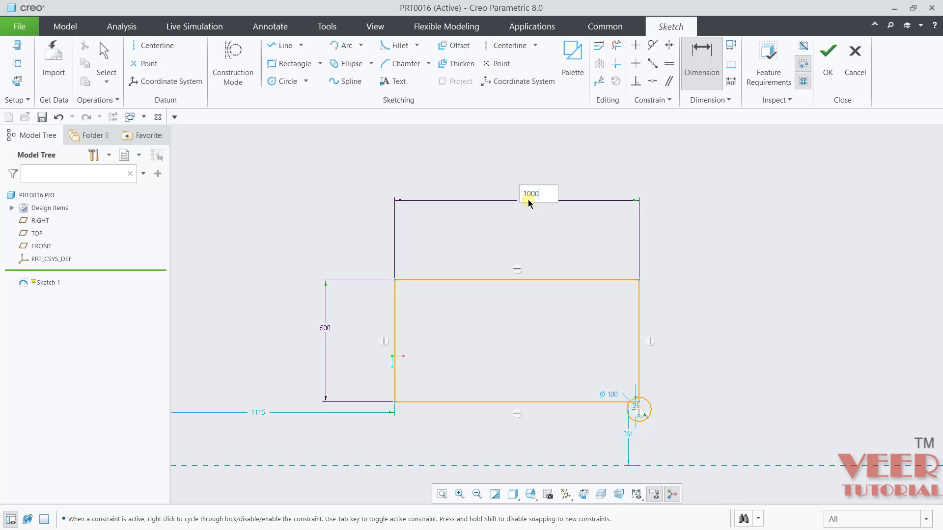
key(Return)
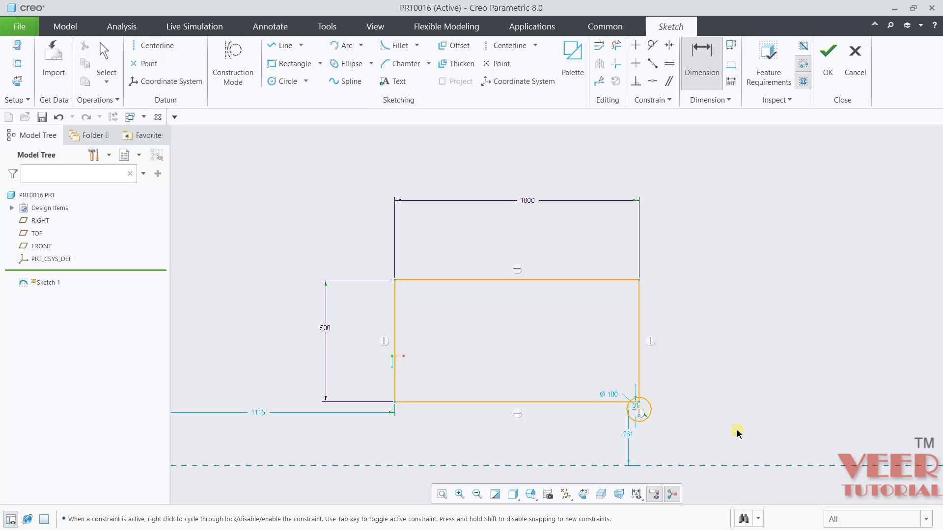
scroll(652, 417, down, 5)
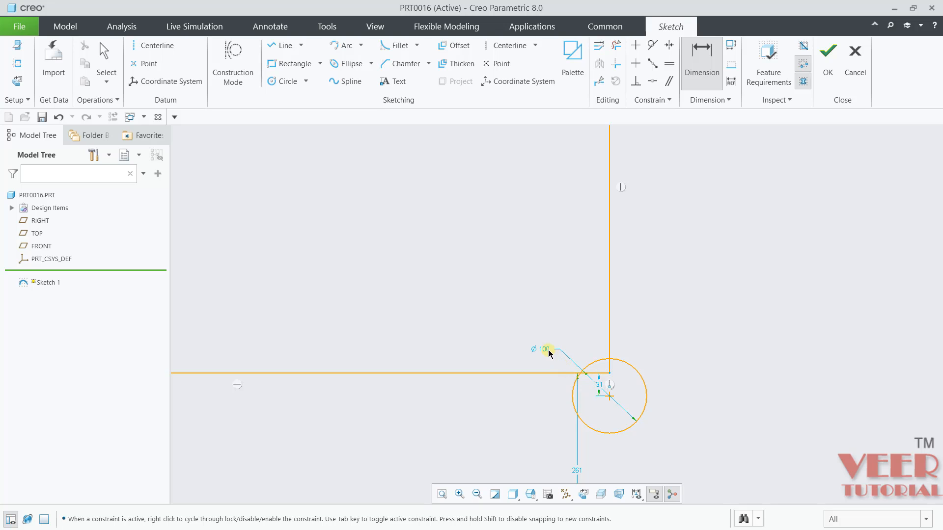
scroll(781, 358, down, 2)
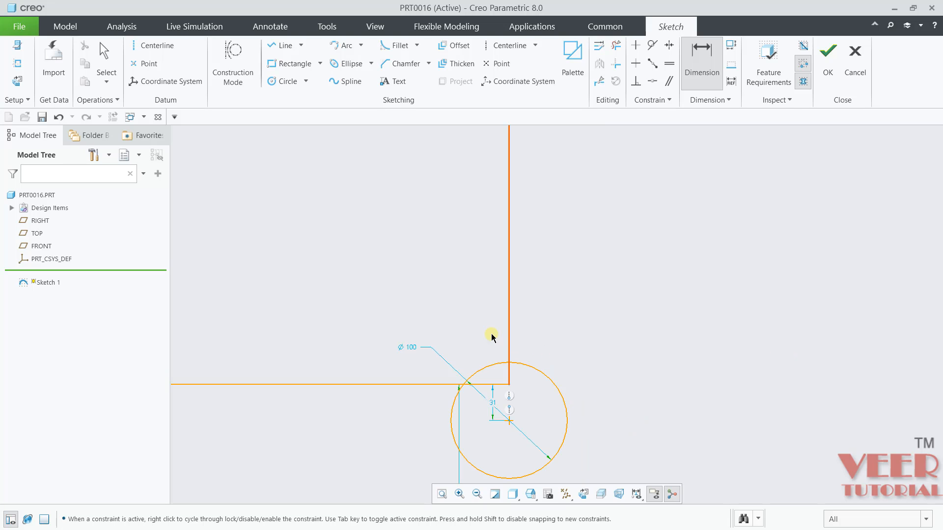
scroll(604, 378, up, 3)
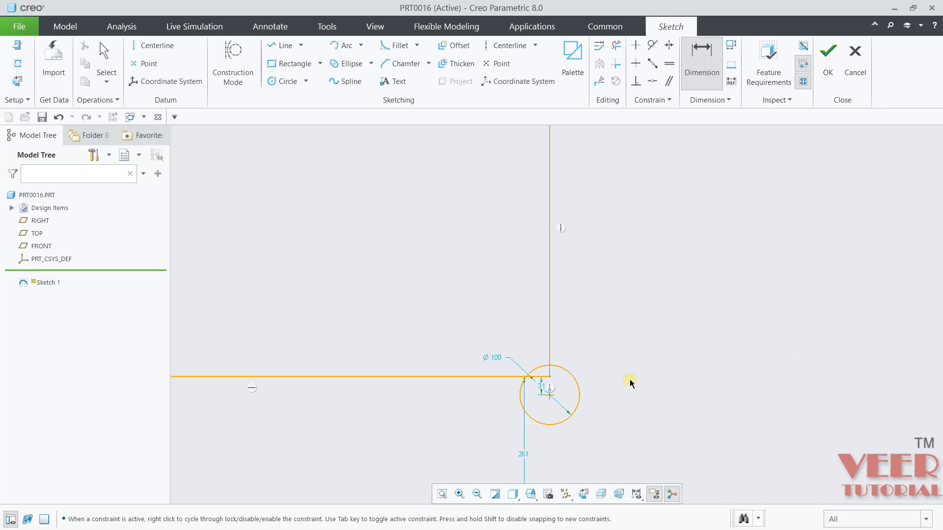
scroll(638, 388, down, 2)
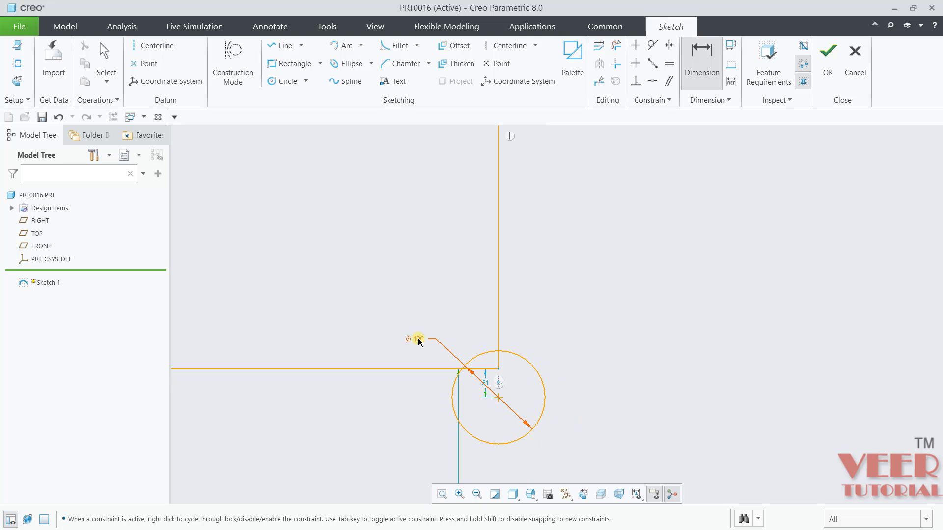
click(419, 340)
double_click(418, 341)
click(388, 382)
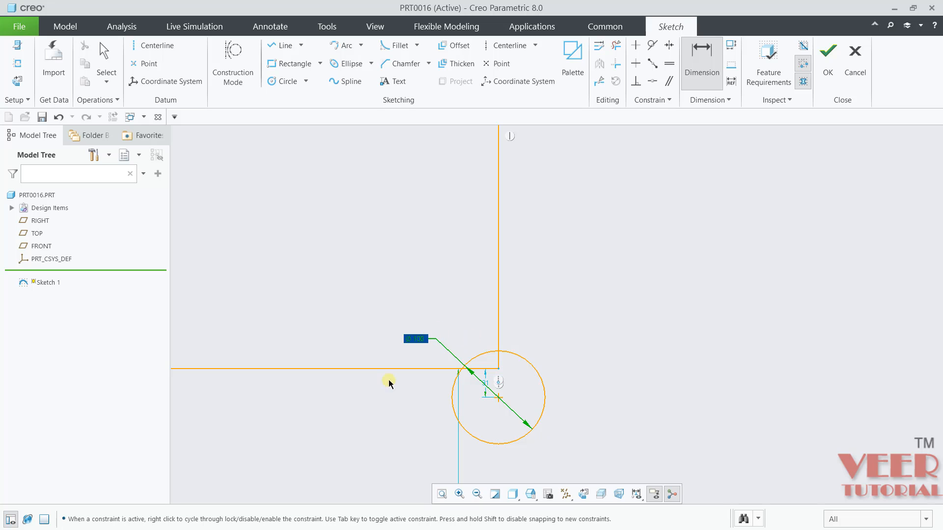
Leave the Dimension tool, move the circle's diameter dimension to its upper right, and convert it to a radius dimension
middle_click(416, 388)
click(420, 408)
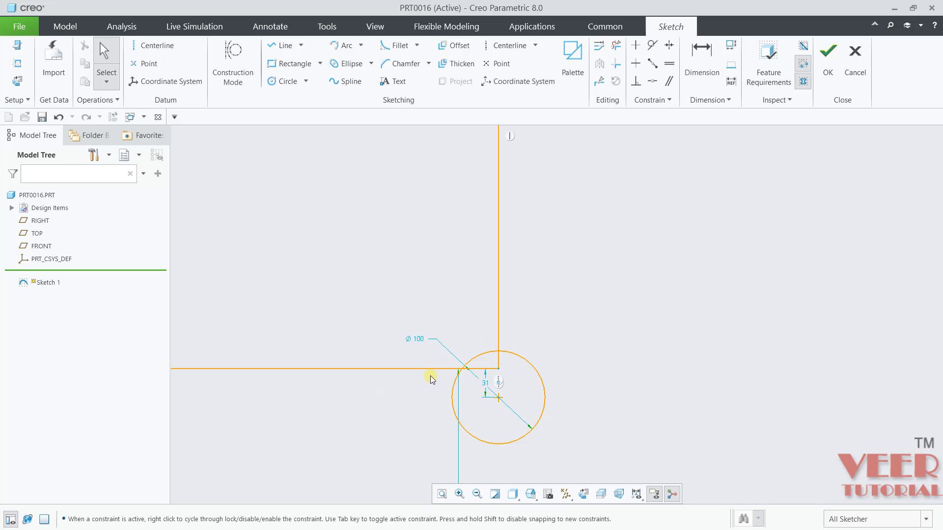
drag(413, 339, 638, 280)
click(653, 282)
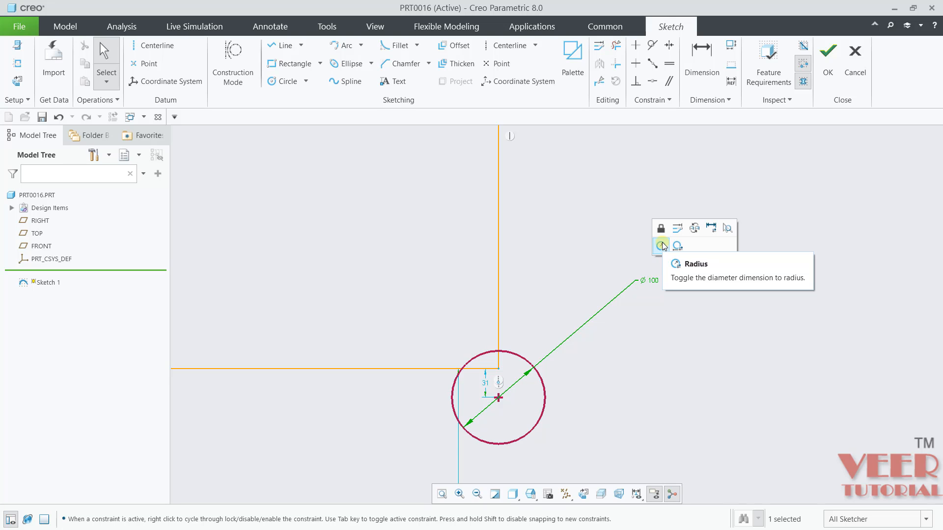
click(662, 246)
key(Return)
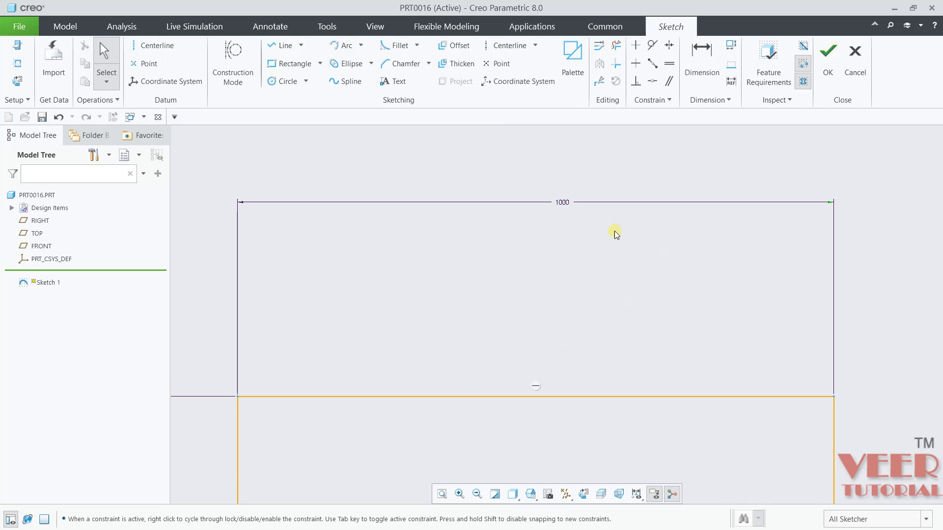
Draw a diagonal line from the rectangle's upper-right corner to near the middle of its bottom edge, at about 43°
click(564, 203)
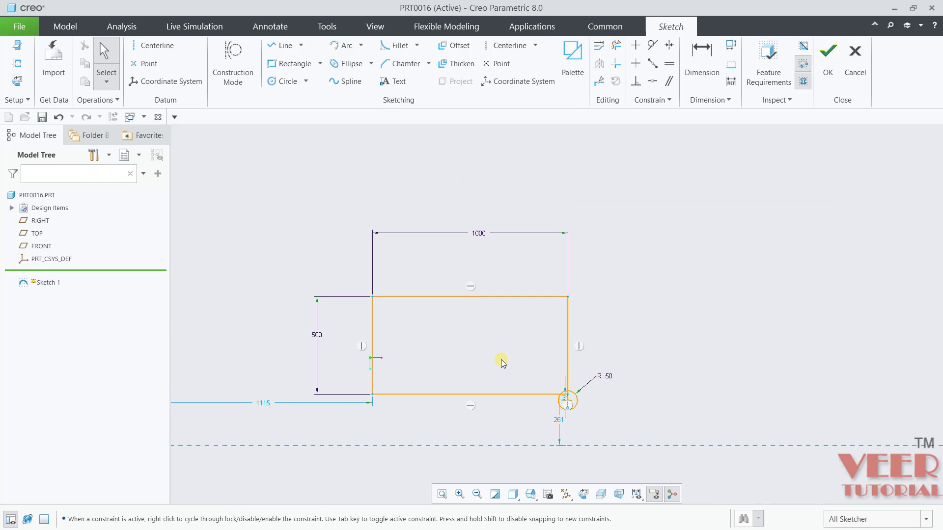
scroll(509, 335, up, 3)
click(281, 45)
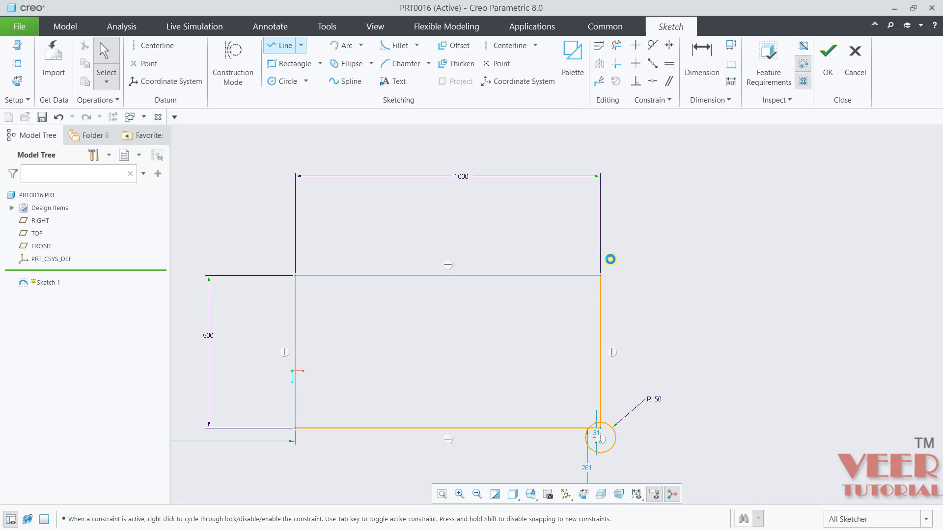
click(600, 276)
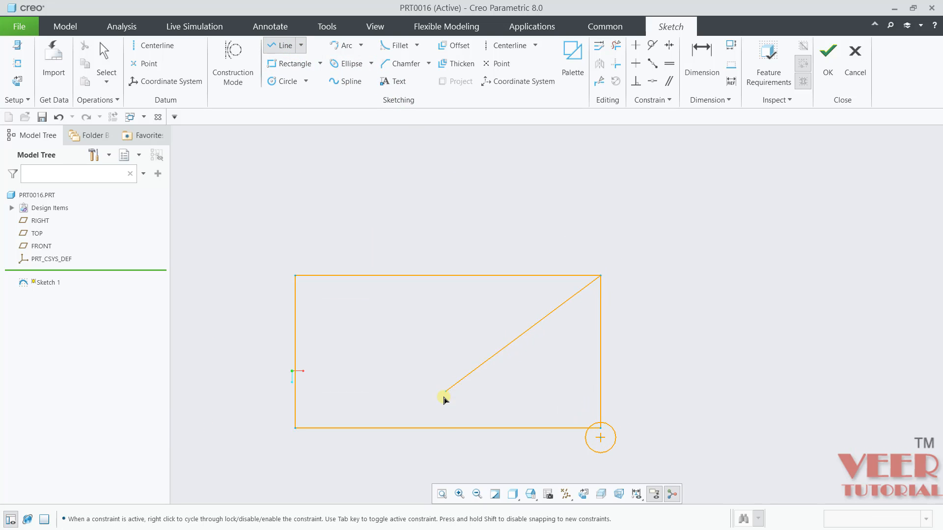
click(439, 428)
middle_click(681, 318)
middle_click(682, 319)
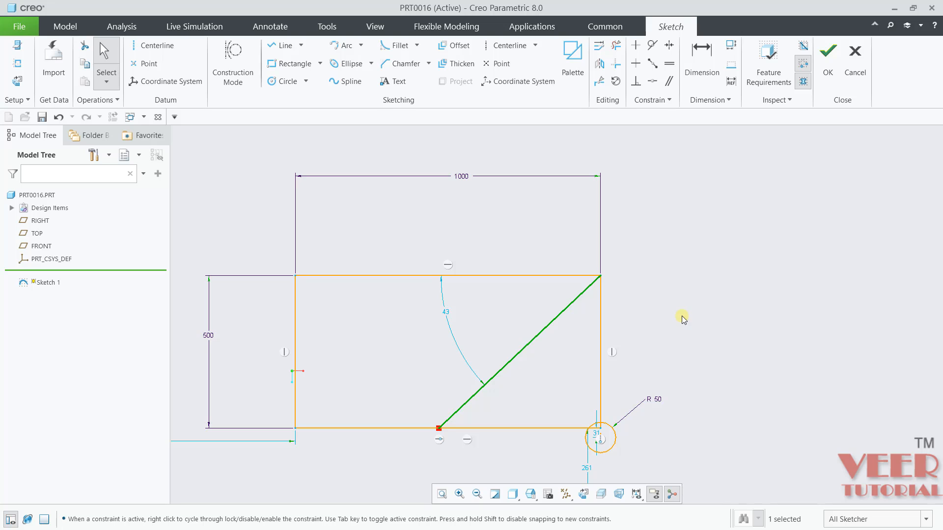
Dimension the angle between the rectangle's bottom edge and the diagonal line, placing it inside the corner, and set it to 45°
scroll(481, 439, up, 3)
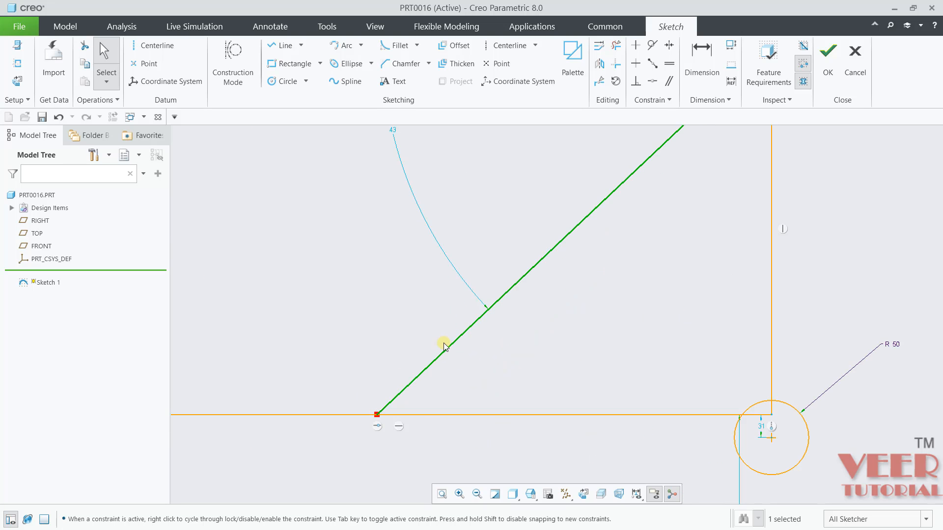
click(825, 190)
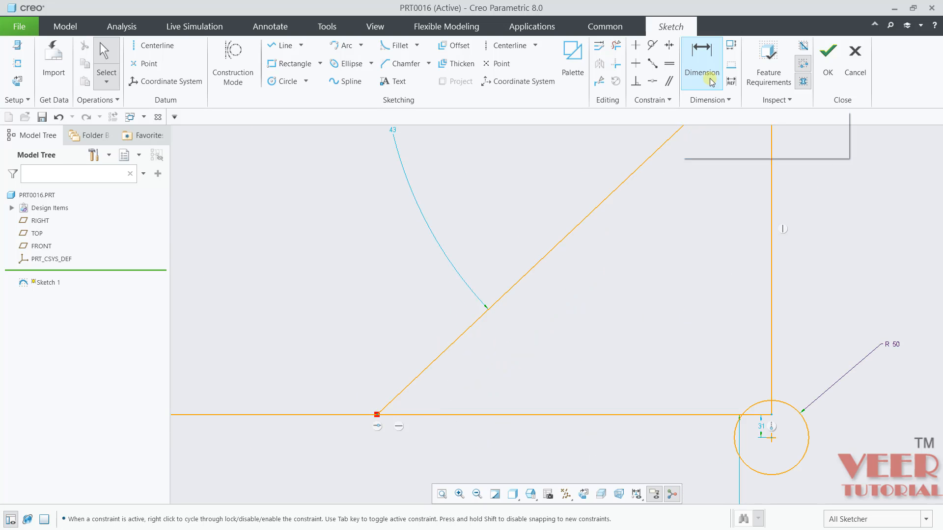
click(710, 81)
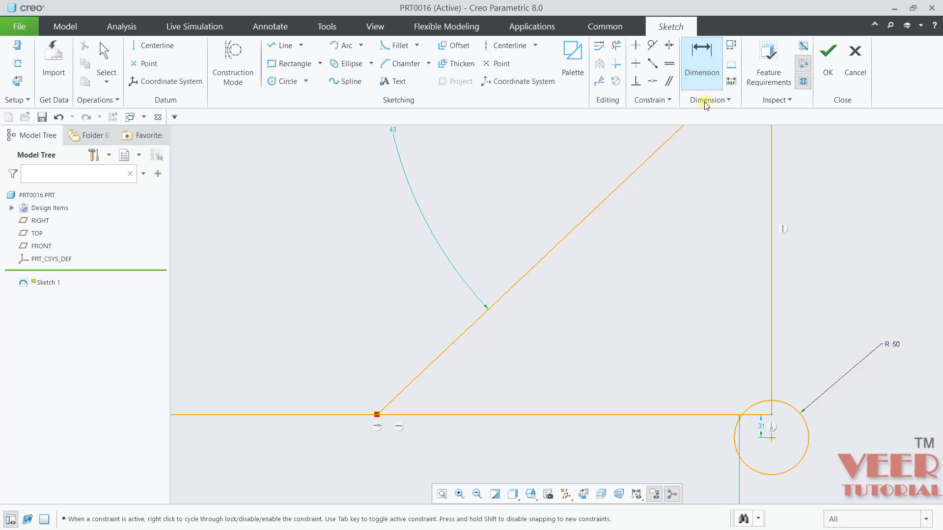
click(528, 415)
click(450, 345)
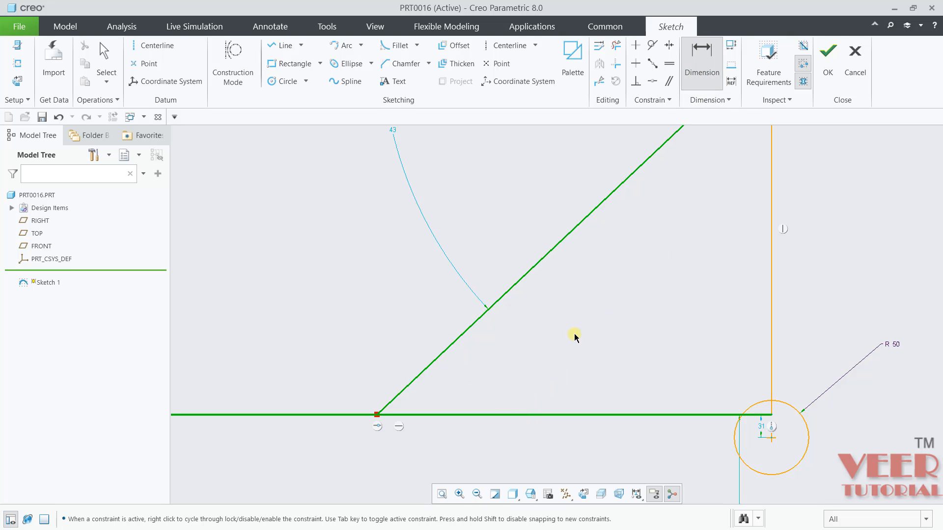
middle_click(529, 369)
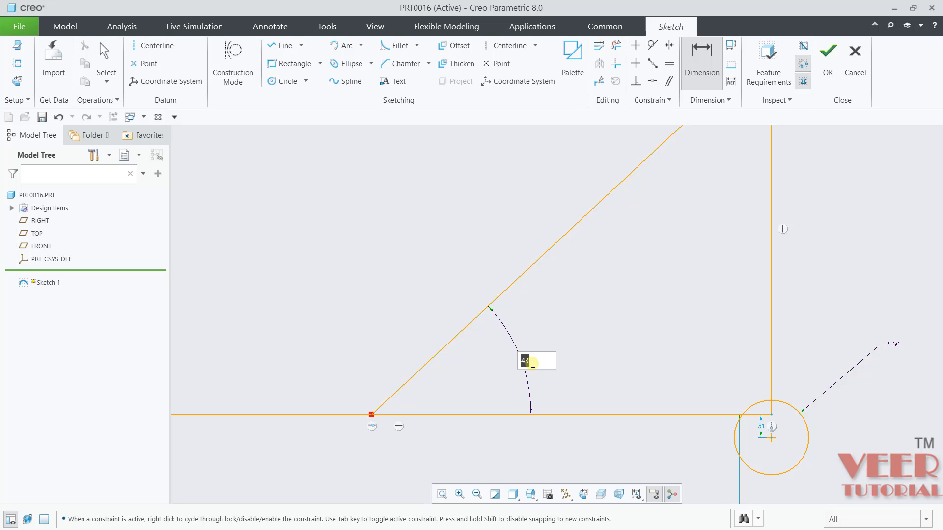
text(45)
key(Return)
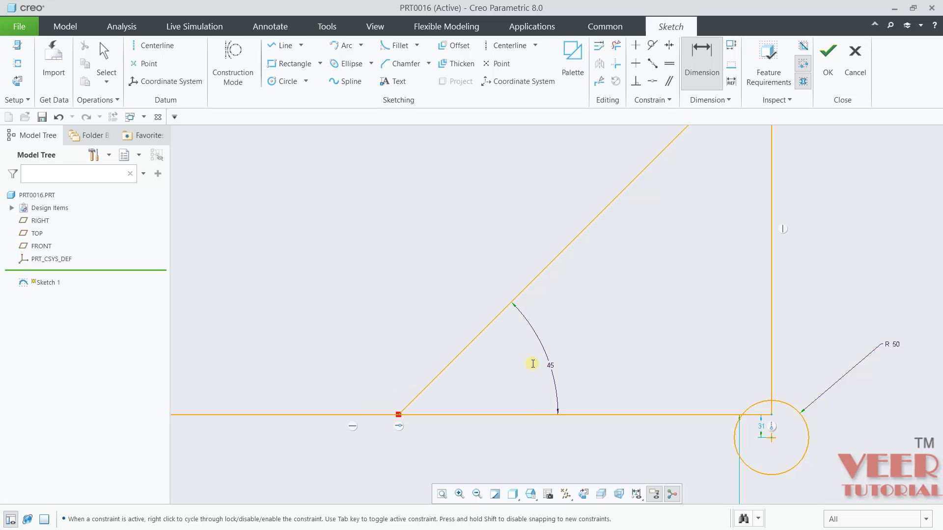
Try to dimension the diagonal line's length, placing the dimension above and to the left of the rectangle
scroll(448, 356, up, 4)
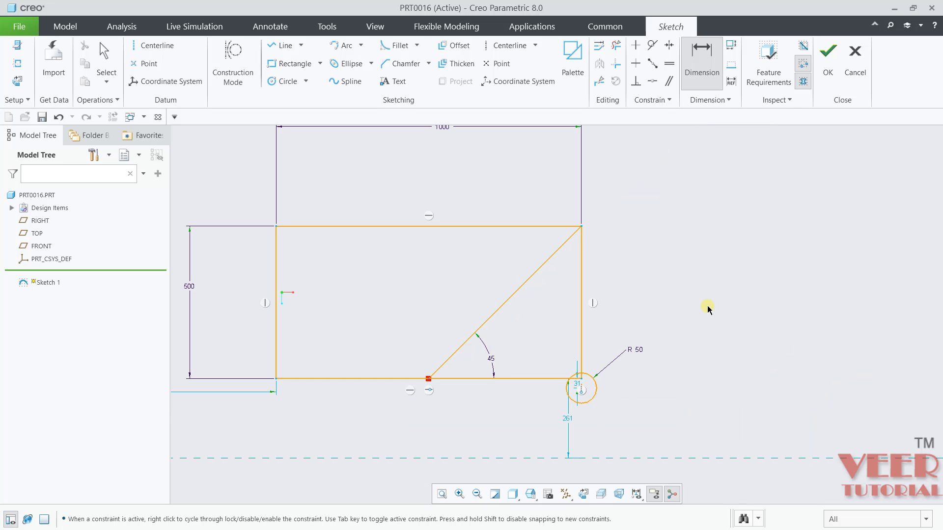
scroll(658, 338, up, 2)
scroll(642, 301, down, 4)
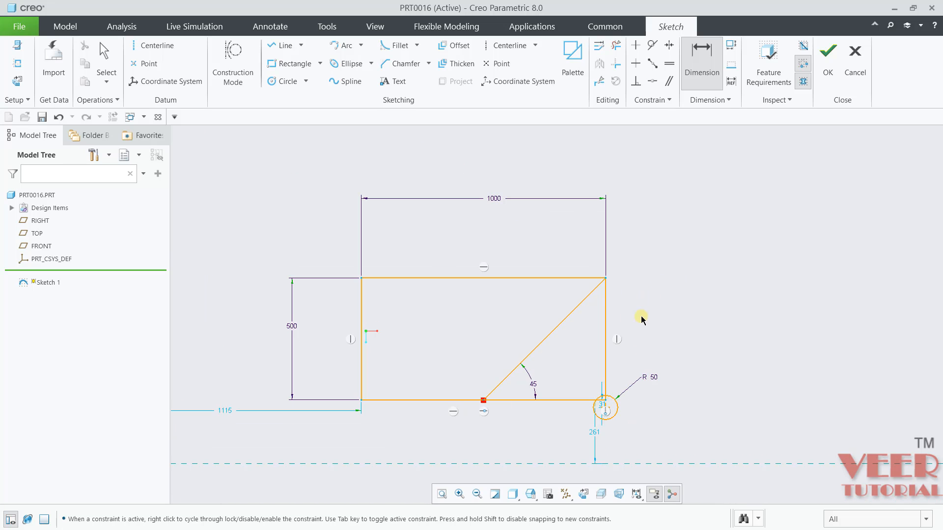
scroll(631, 316, up, 2)
click(563, 321)
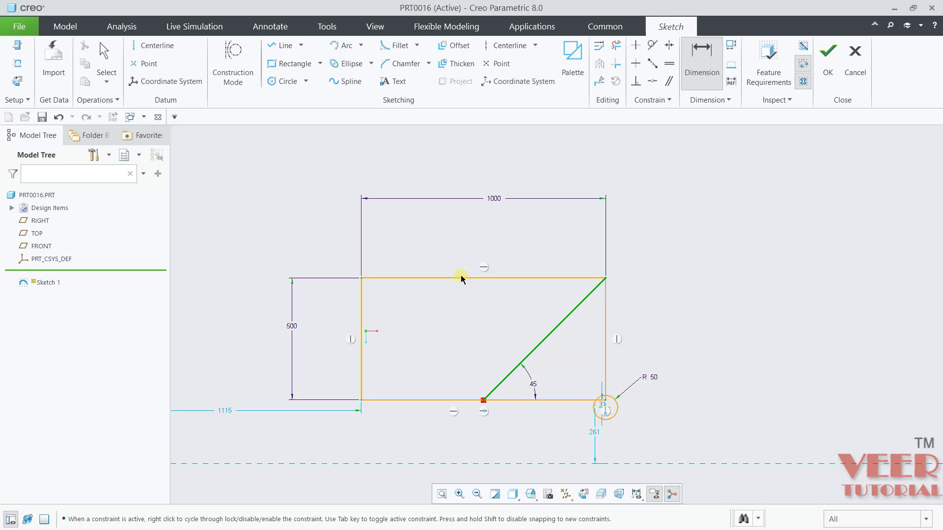
middle_click(335, 174)
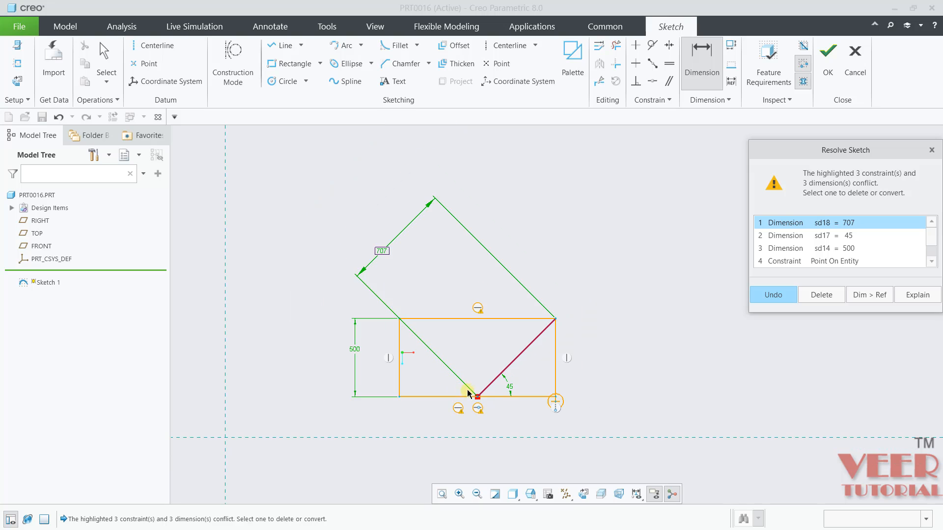
Review the conflicting dimensions and constraints in Resolve Sketch, and dismiss it without adding the diagonal's length dimension
scroll(471, 395, down, 2)
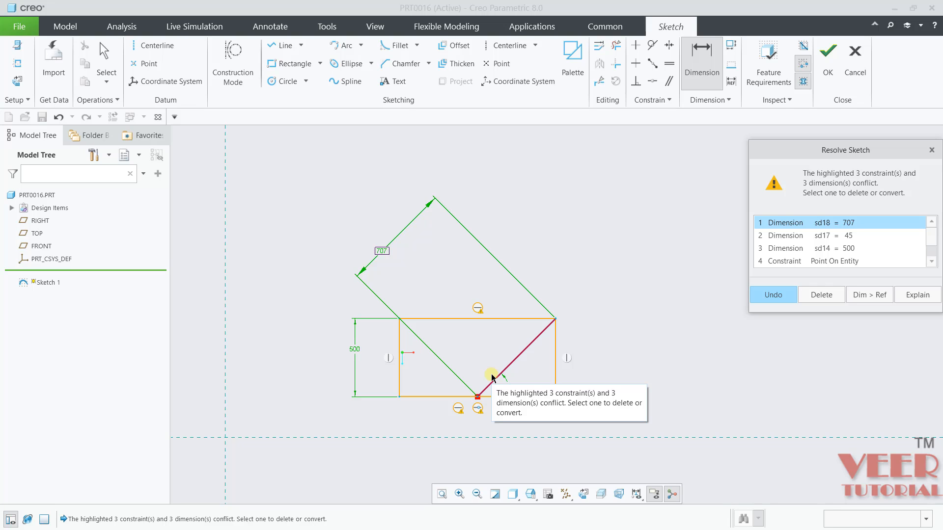
drag(835, 151, 693, 152)
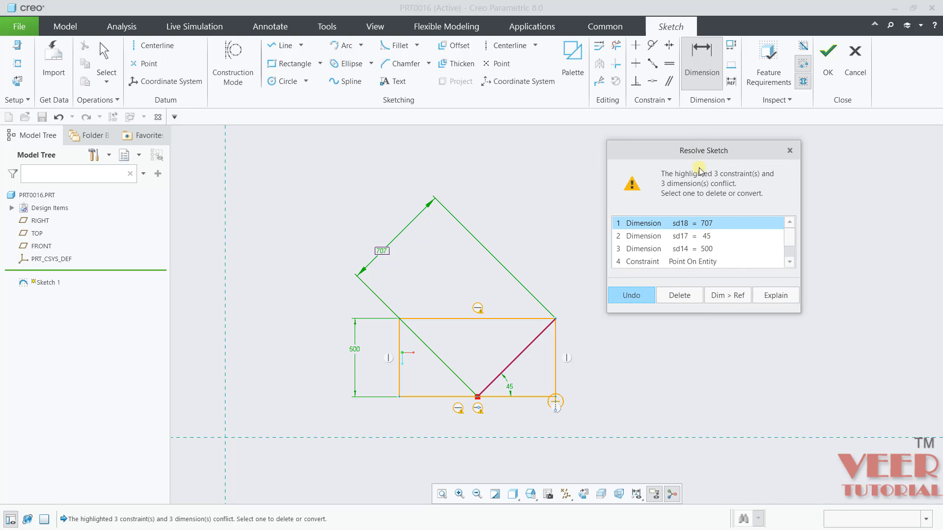
scroll(778, 248, down, 1)
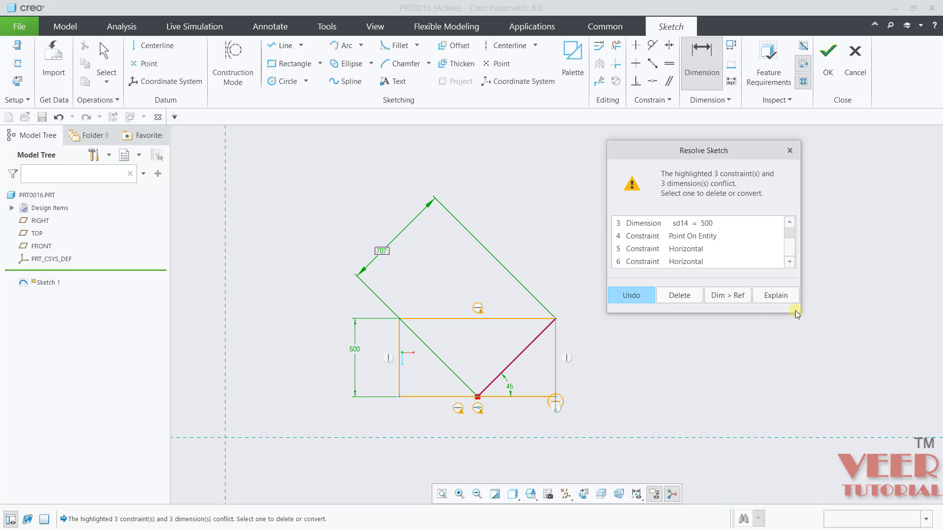
scroll(657, 248, up, 1)
click(656, 236)
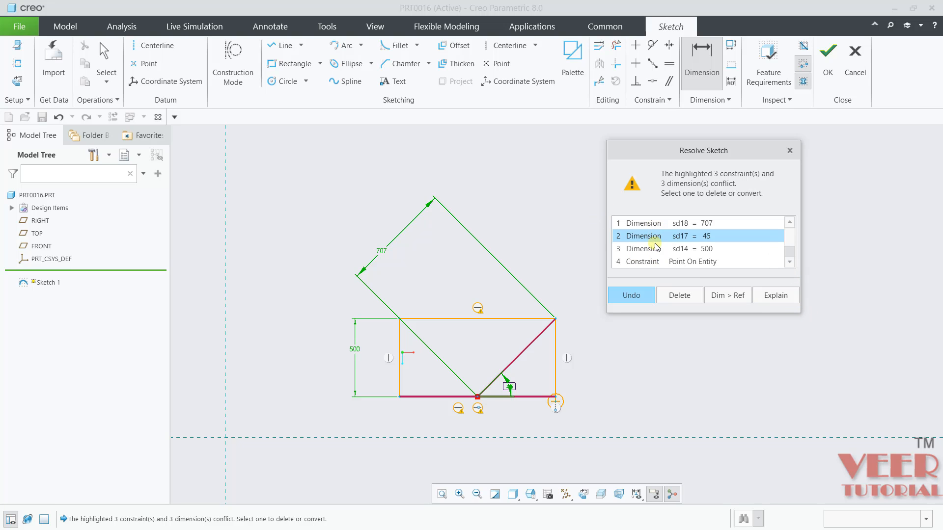
click(656, 249)
scroll(656, 251, down, 1)
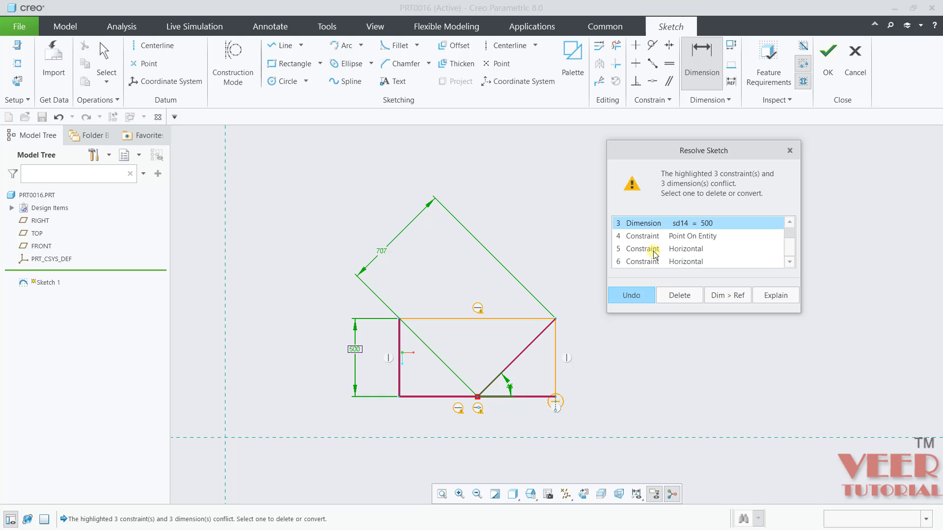
click(655, 236)
scroll(656, 246, up, 1)
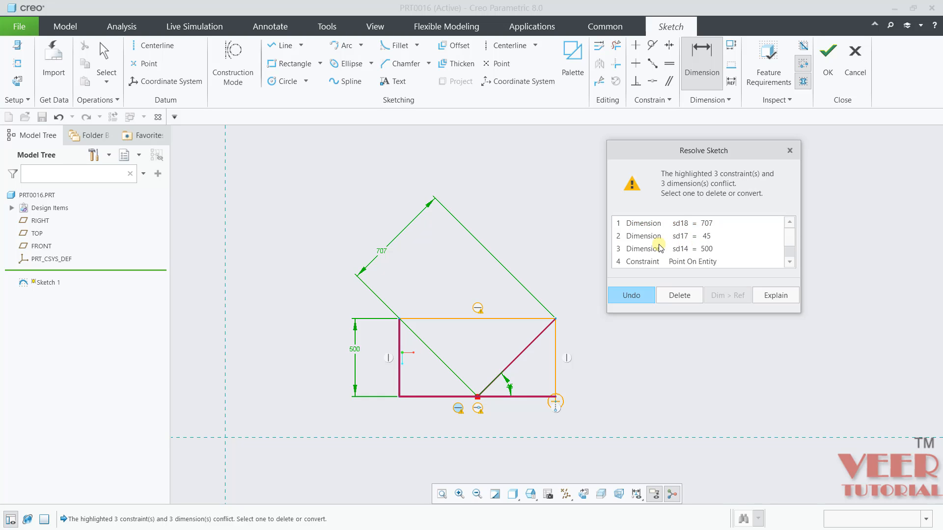
click(790, 150)
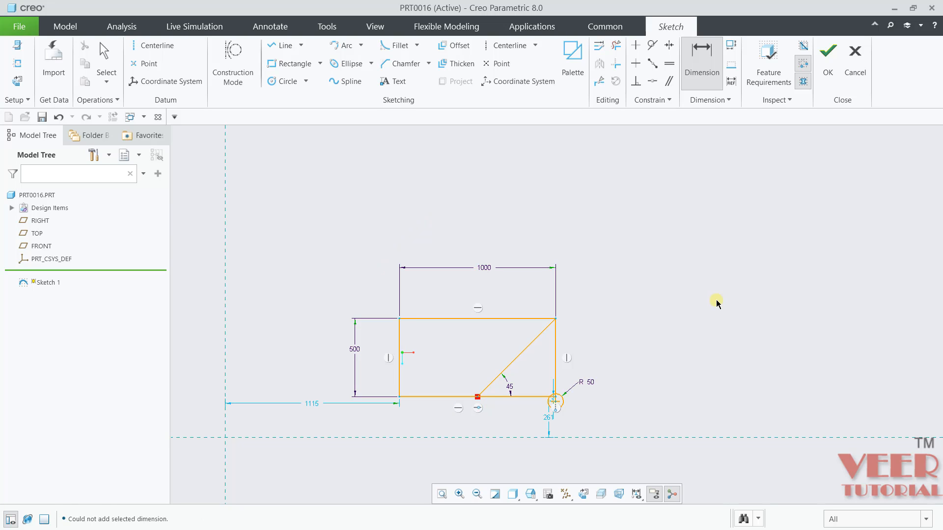